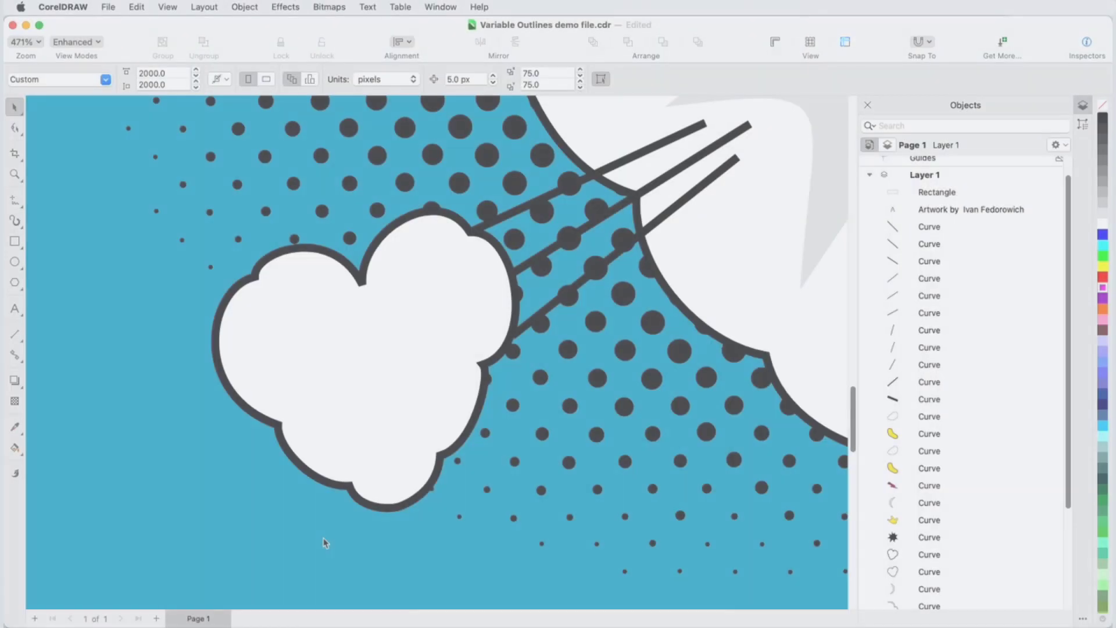
Step: Swell the cloud's outline on its right edge, with zero inner width
{"action": "key", "text": "shift+w"}
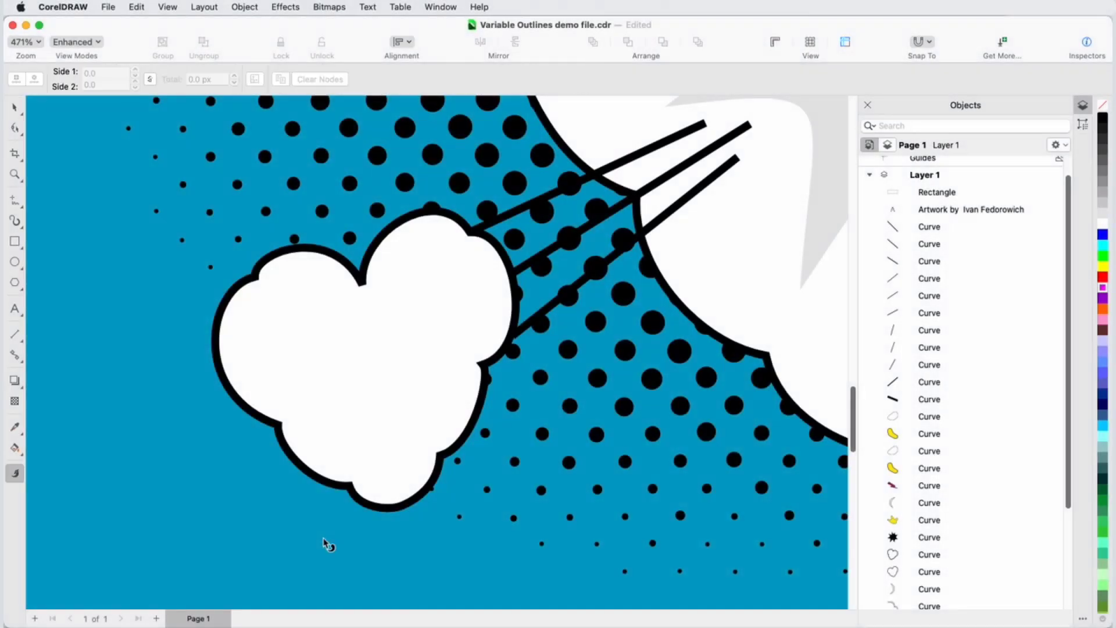
{"action": "left_click", "coordinate": [385, 512]}
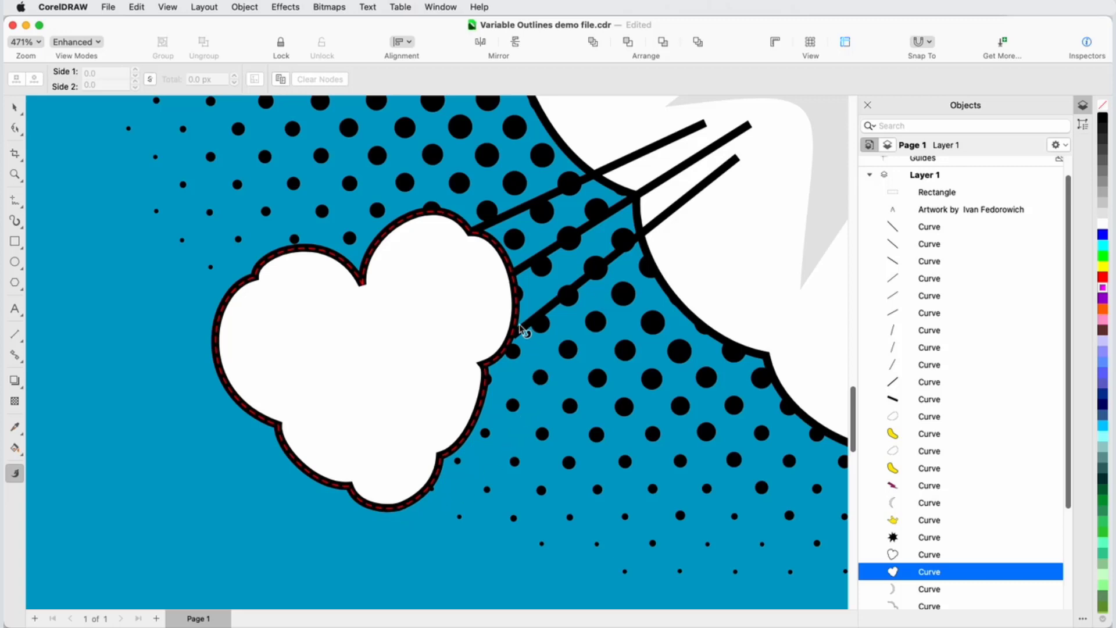
{"action": "left_click_drag", "start_coordinate": [519, 327], "coordinate": [547, 331]}
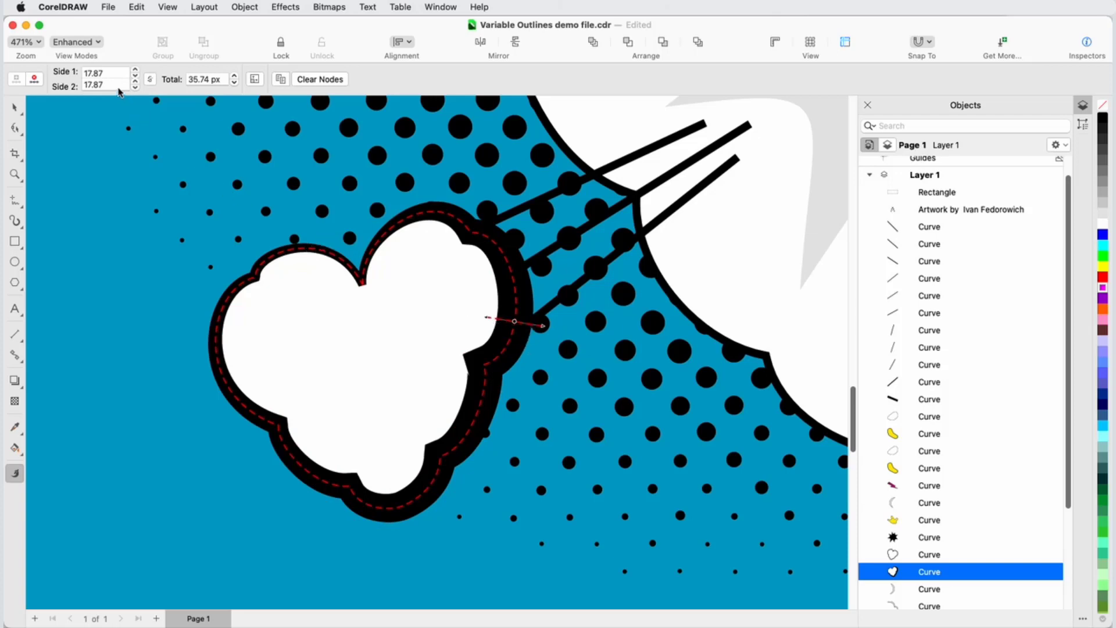
{"action": "double_click", "coordinate": [93, 85]}
{"action": "type", "text": "0"}
{"action": "key", "text": "Tab"}
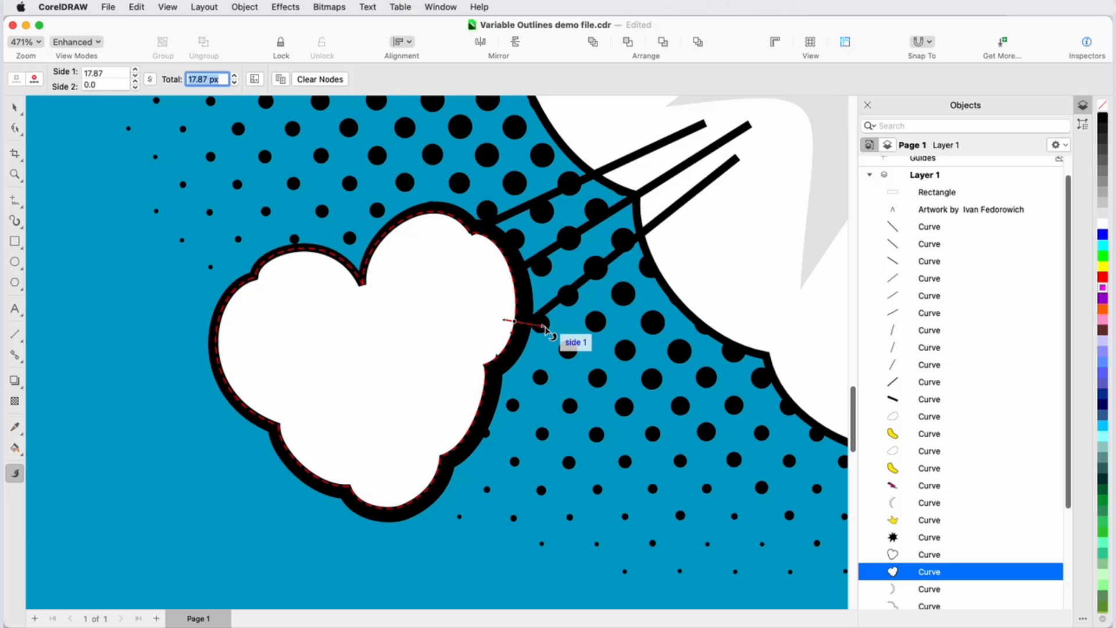
{"action": "left_click_drag", "start_coordinate": [546, 332], "coordinate": [558, 332]}
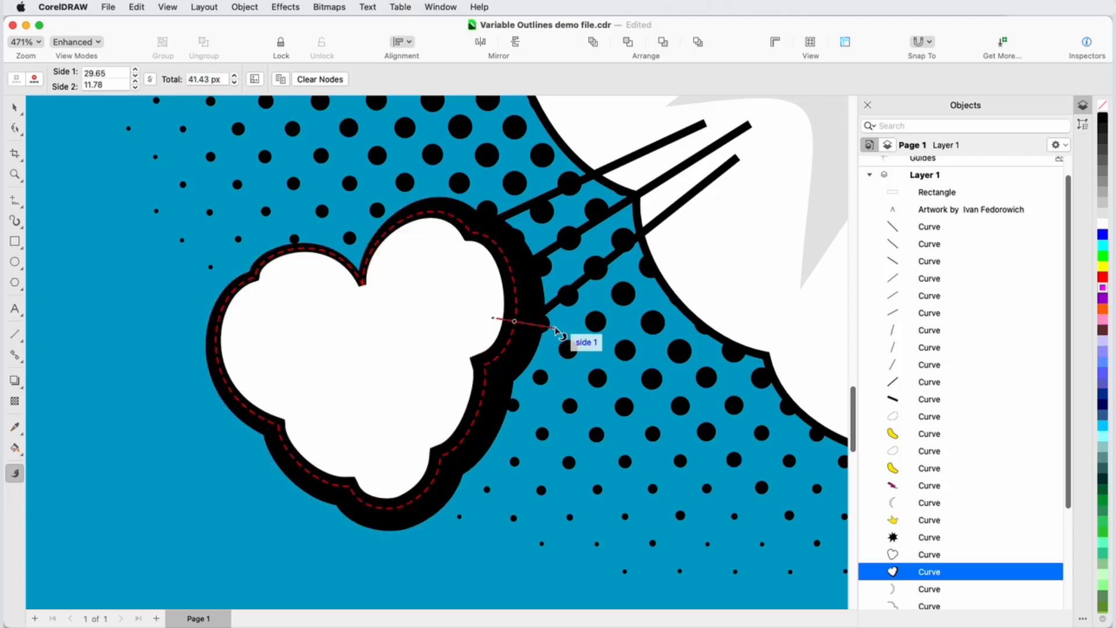
{"action": "key", "text": "Escape"}
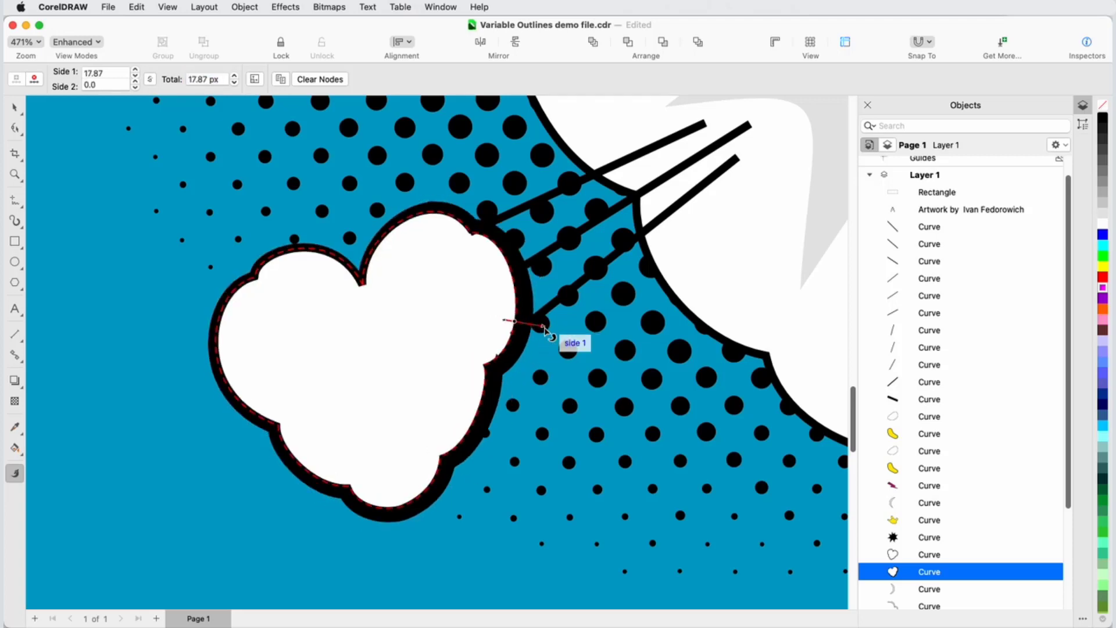
{"action": "left_click_drag", "start_coordinate": [545, 329], "coordinate": [556, 331]}
Step: Add a left-edge width node tapering the outline to 7.08 px with zero inner width, shown in Properties
{"action": "right_click", "coordinate": [213, 344]}
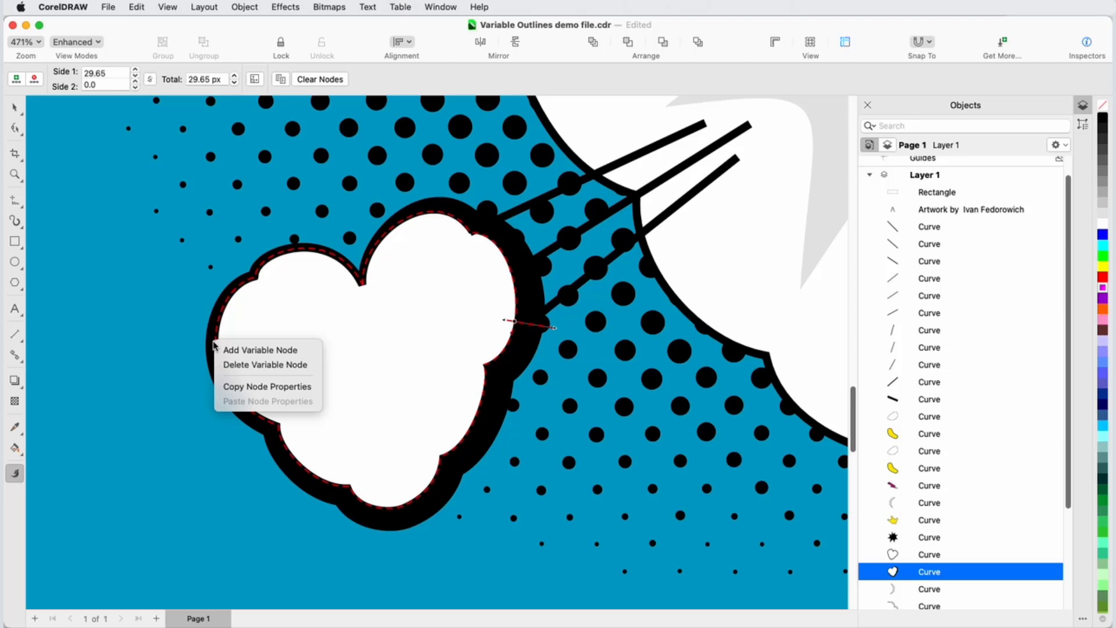
{"action": "left_click", "coordinate": [243, 350]}
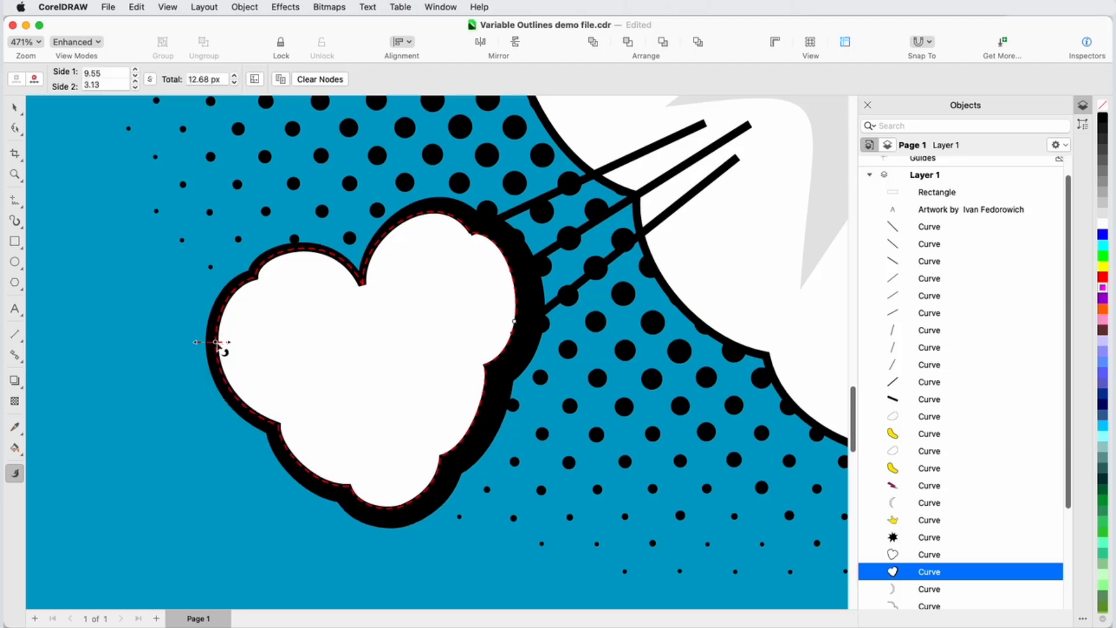
{"action": "left_click_drag", "start_coordinate": [122, 84], "coordinate": [84, 87]}
{"action": "type", "text": "0"}
{"action": "key", "text": "Tab"}
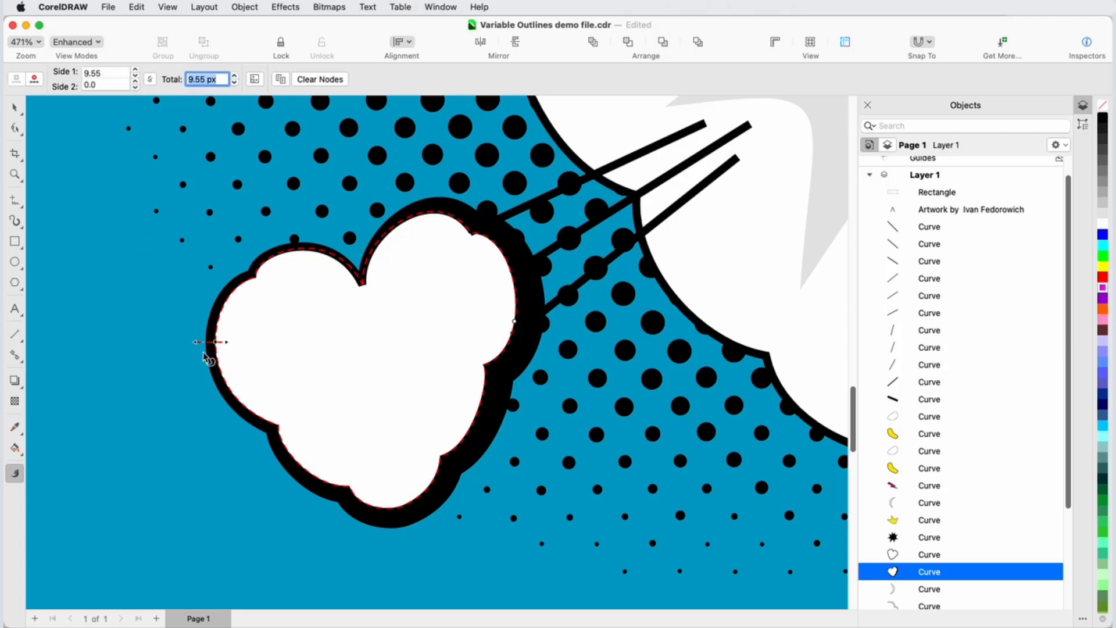
{"action": "left_click_drag", "start_coordinate": [198, 346], "coordinate": [203, 347]}
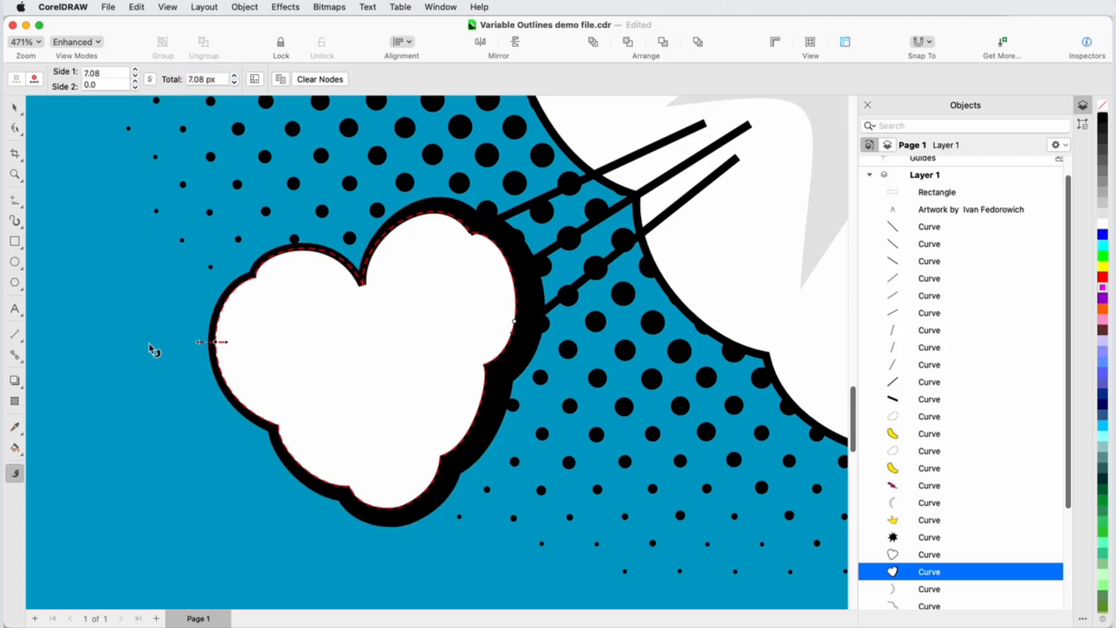
{"action": "left_click", "coordinate": [1082, 128]}
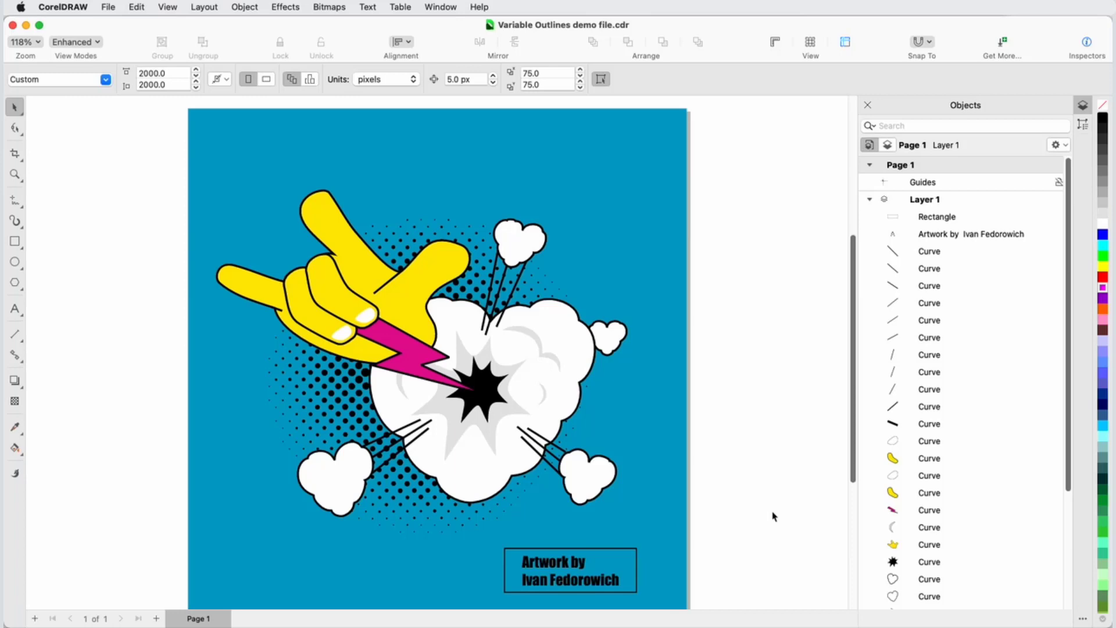
Step: Hide the four white finger highlight curves on the yellow hand and select the magenta lightning bolt
{"action": "left_click", "coordinate": [910, 443]}
{"action": "left_click", "coordinate": [924, 494], "text": "shift"}
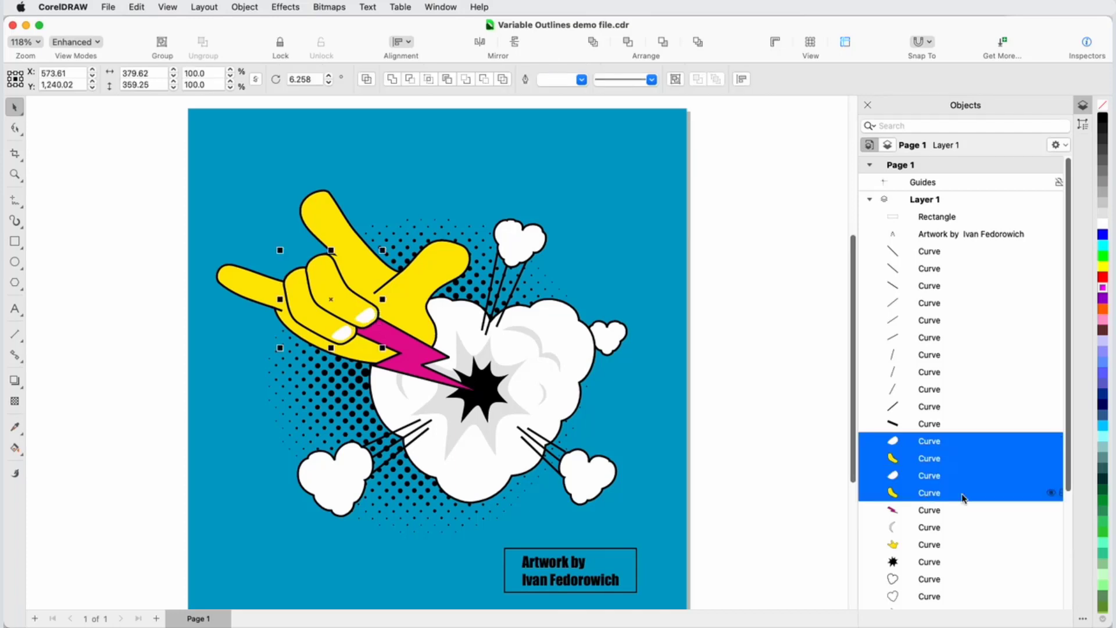
{"action": "left_click", "coordinate": [1051, 494]}
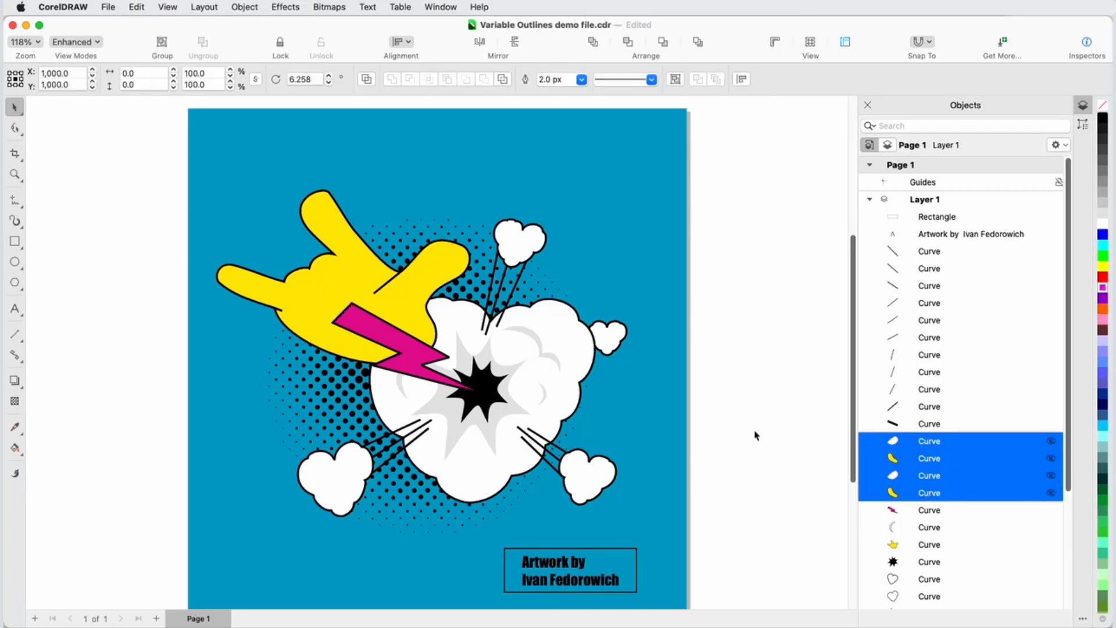
{"action": "left_click", "coordinate": [419, 360]}
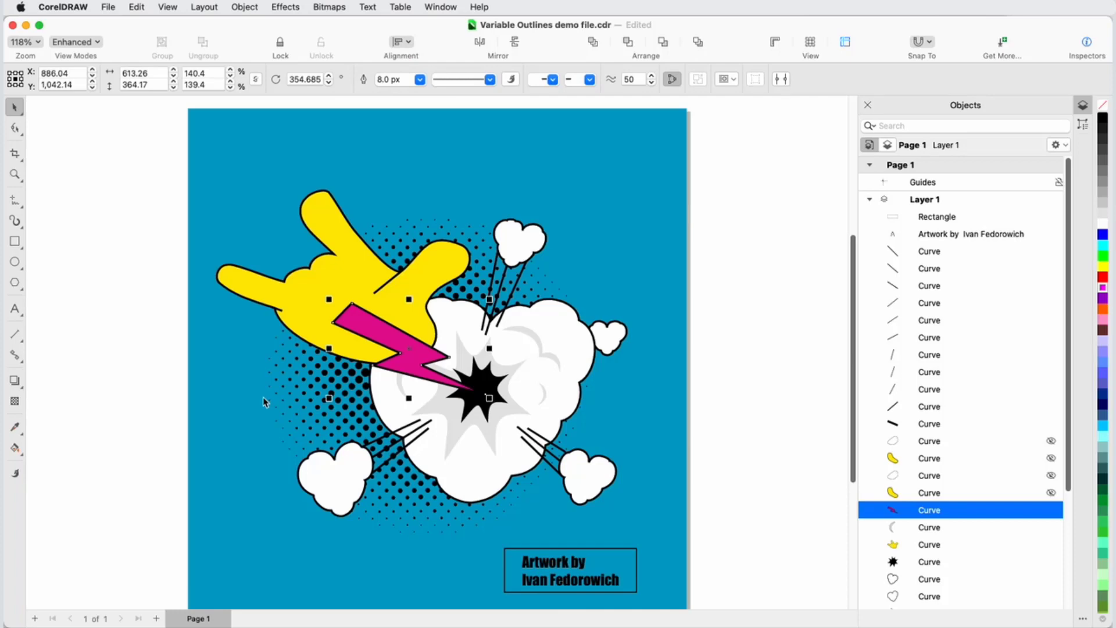
Step: Switch to the Variable Outline tool, check the Snap To options, and zoom in on the bolt
{"action": "left_click", "coordinate": [17, 476]}
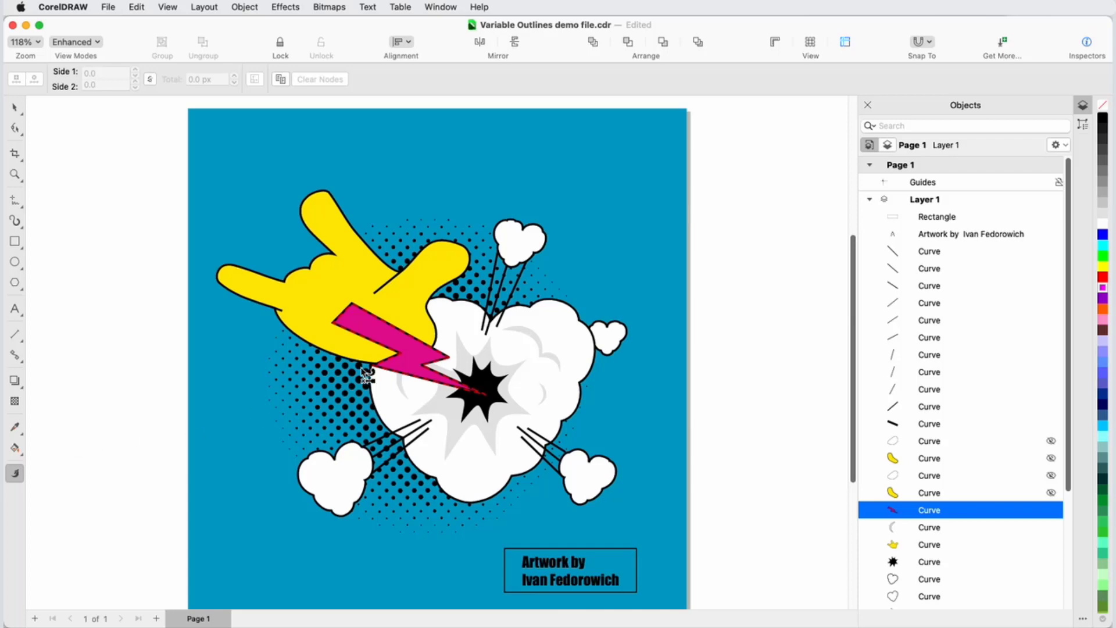
{"action": "left_click", "coordinate": [927, 48]}
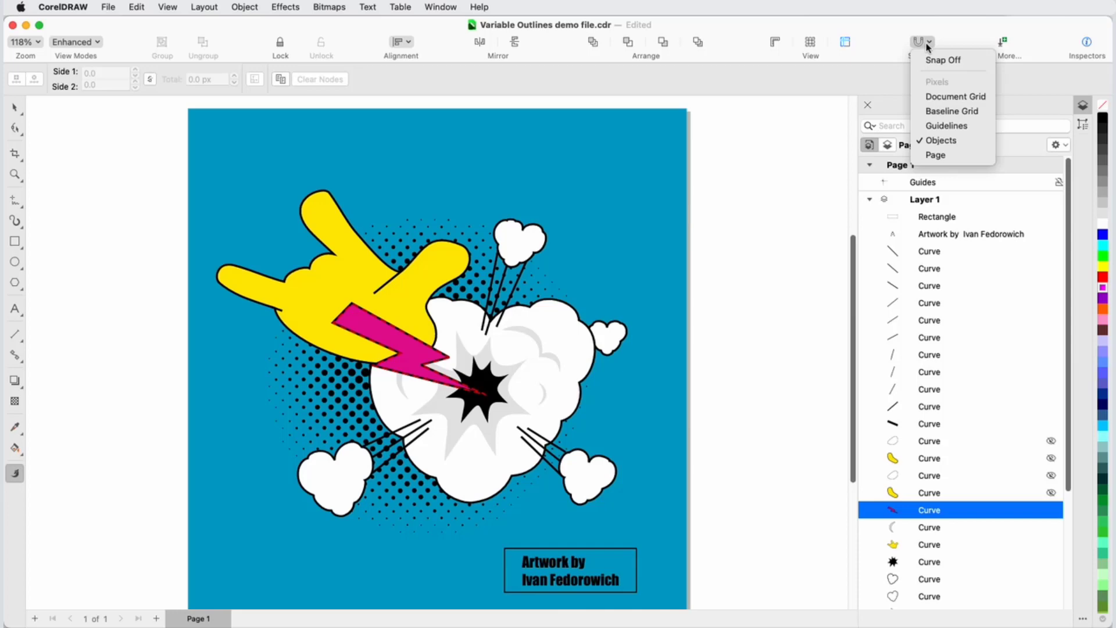
{"action": "left_click", "coordinate": [835, 125]}
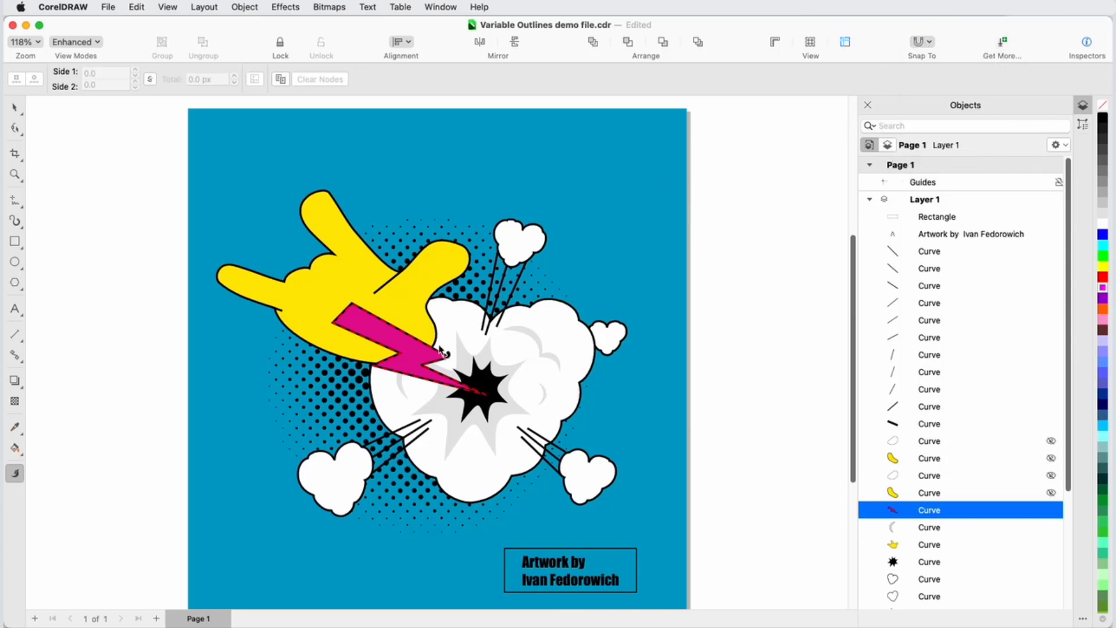
{"action": "scroll", "coordinate": [410, 369], "scroll_direction": "up", "scroll_amount": 2}
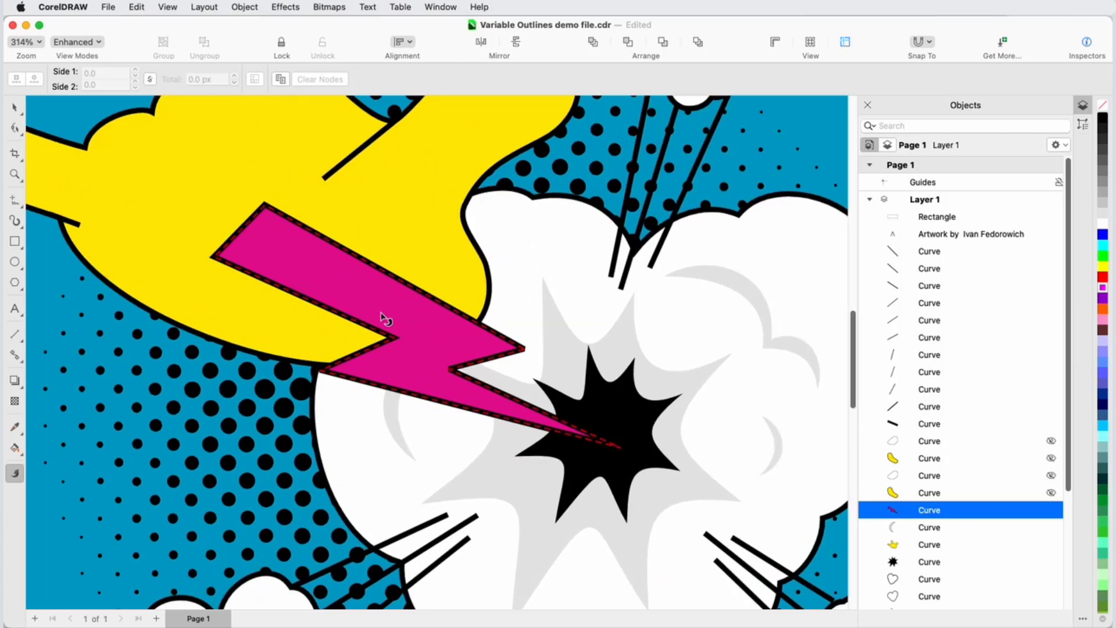
Step: Widen the bolt's outline at its top node to 10.27 px per side, 20.55 px total
{"action": "left_click", "coordinate": [264, 205]}
{"action": "left_click", "coordinate": [14, 81]}
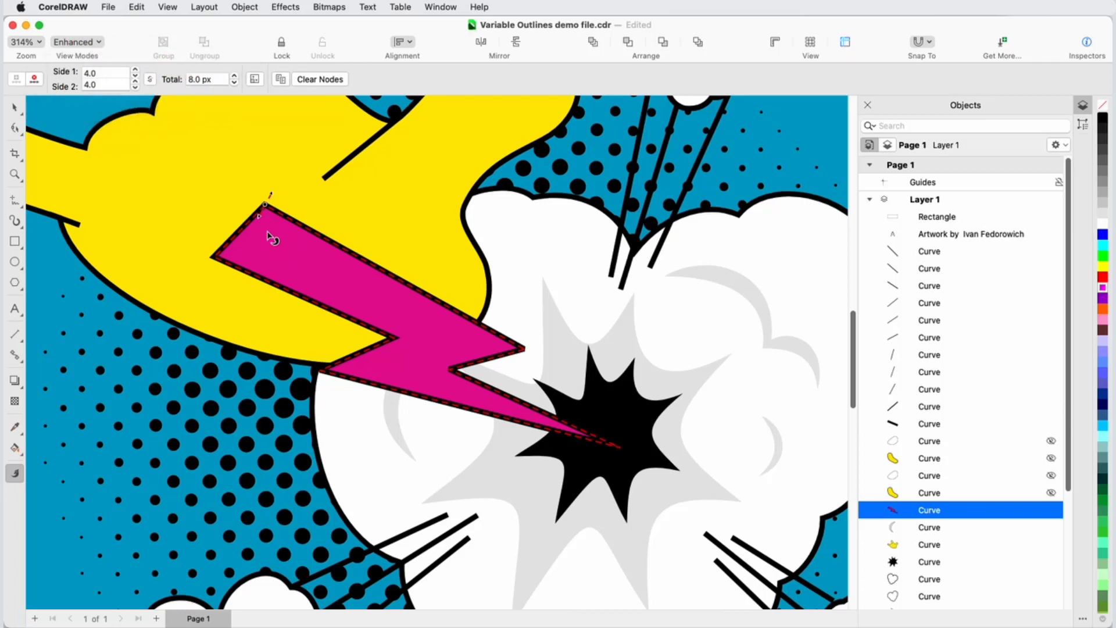
{"action": "left_click_drag", "start_coordinate": [269, 200], "coordinate": [277, 179]}
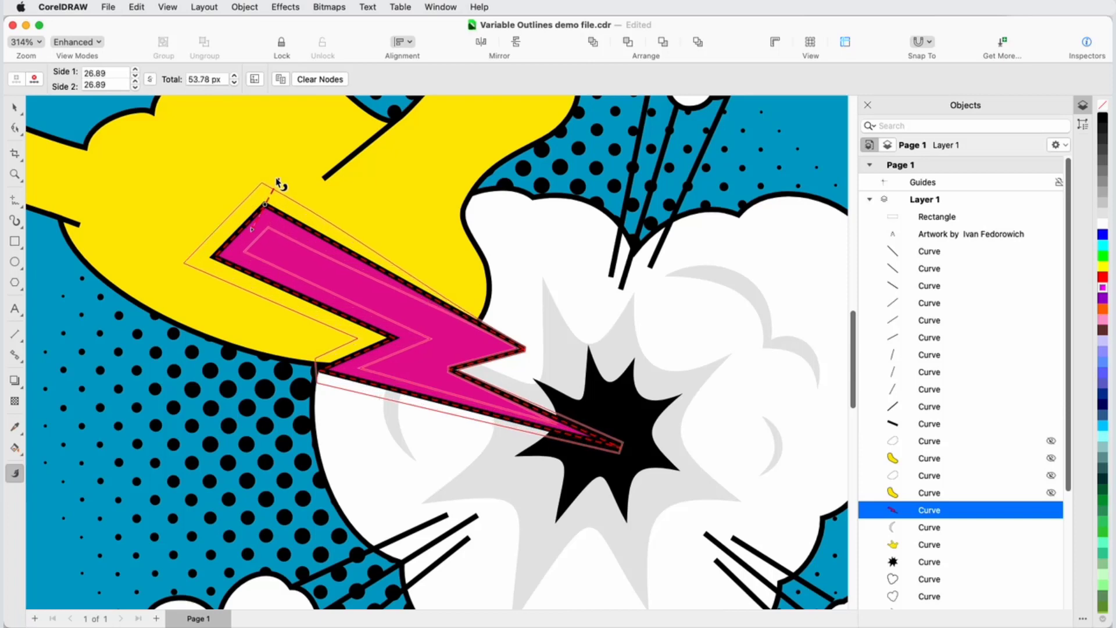
{"action": "left_click_drag", "start_coordinate": [278, 181], "coordinate": [277, 181]}
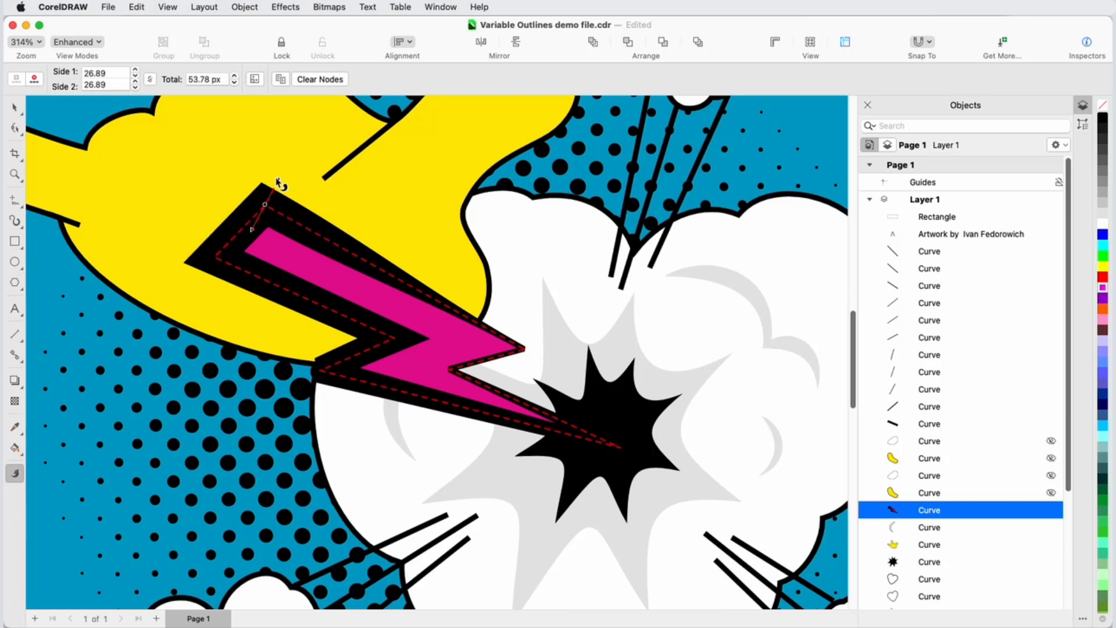
{"action": "left_click_drag", "start_coordinate": [254, 233], "coordinate": [267, 241]}
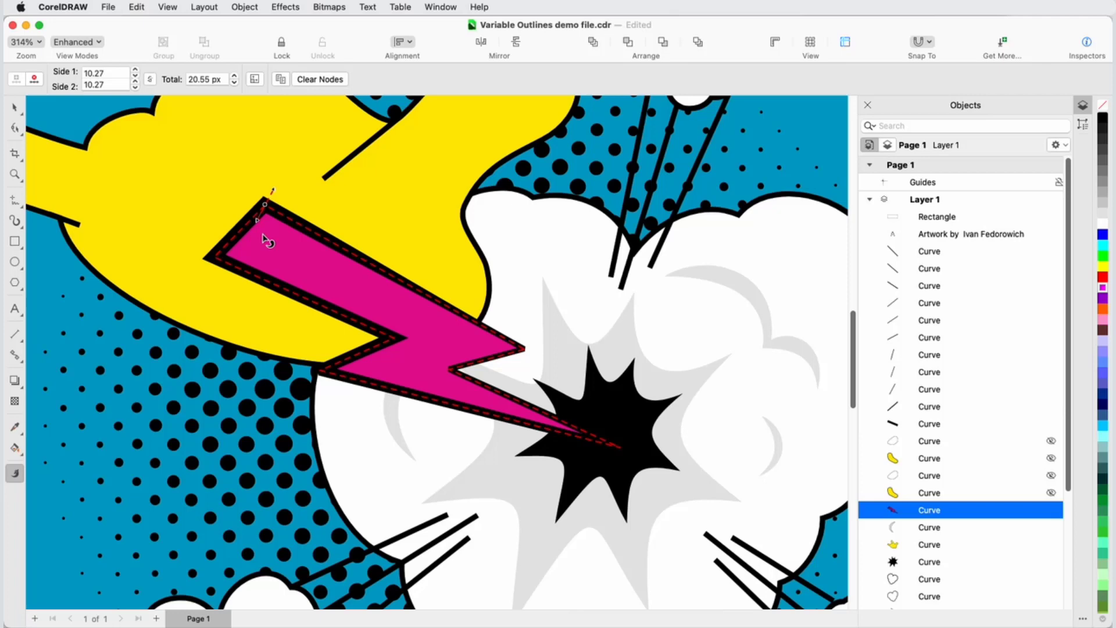
Step: Add an inner-corner width node, then set the bolt's left and top corner nodes to 10 px
{"action": "left_click", "coordinate": [394, 339]}
{"action": "left_click_drag", "start_coordinate": [394, 338], "coordinate": [412, 367]}
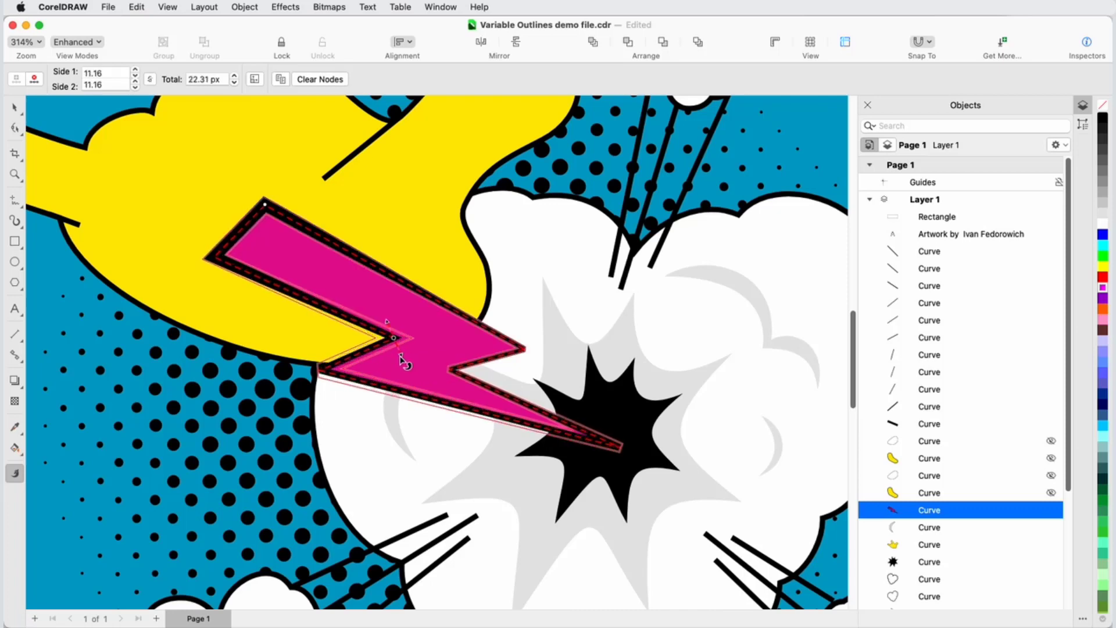
{"action": "left_click", "coordinate": [213, 257]}
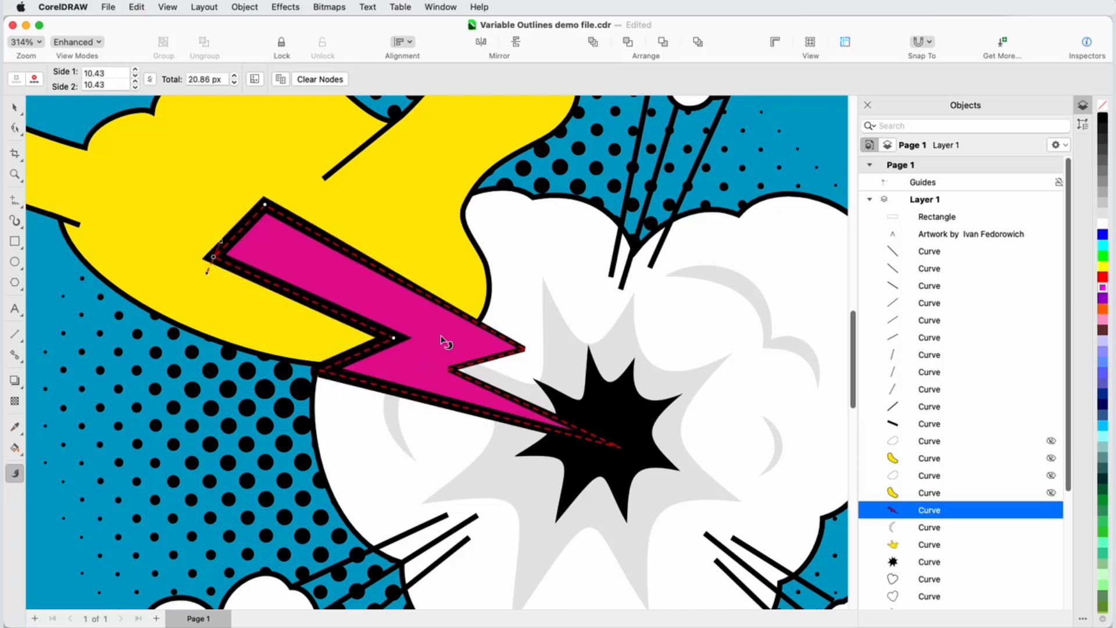
{"action": "left_click", "coordinate": [450, 369]}
{"action": "left_click", "coordinate": [620, 448]}
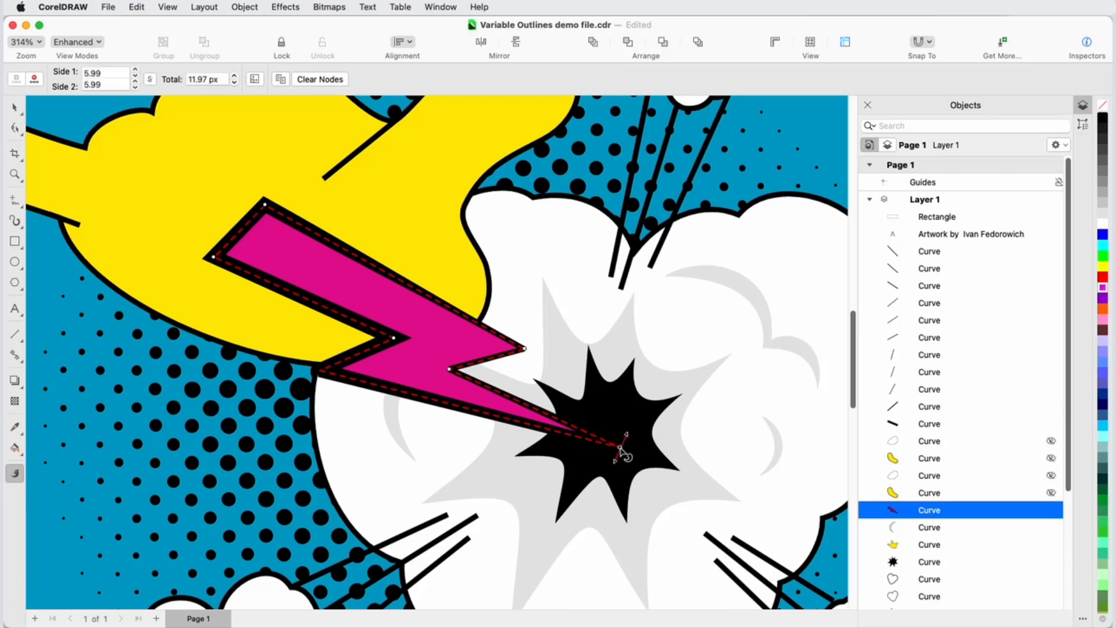
{"action": "left_click", "coordinate": [319, 369]}
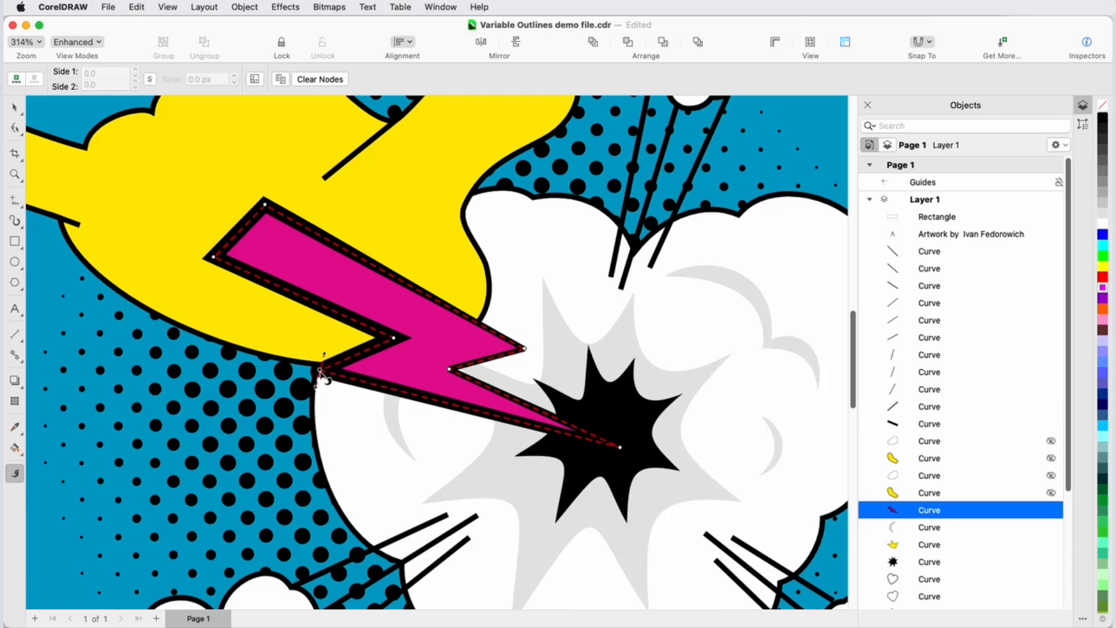
{"action": "left_click", "coordinate": [214, 257]}
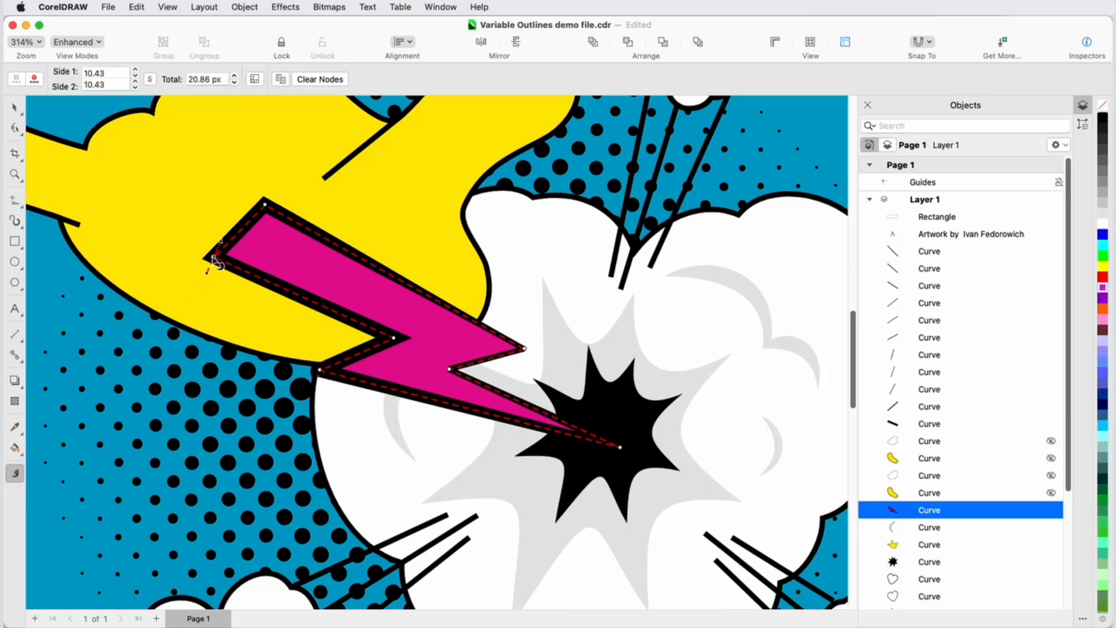
{"action": "left_click", "coordinate": [265, 204], "text": "shift"}
{"action": "left_click", "coordinate": [116, 73]}
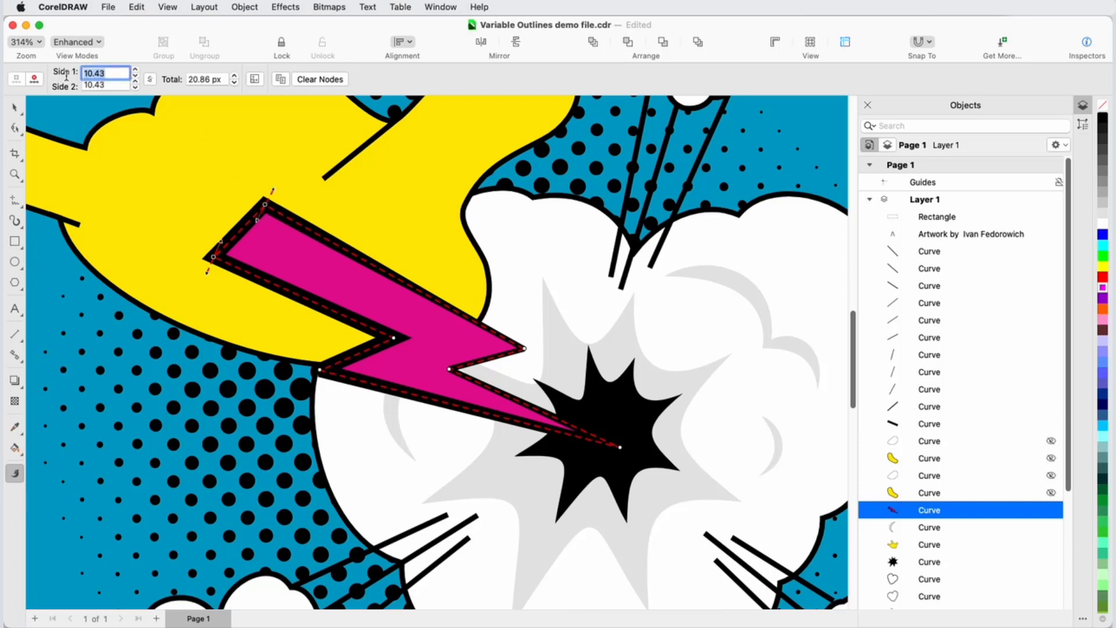
{"action": "type", "text": "10"}
{"action": "key", "text": "Tab"}
{"action": "key", "text": "Tab"}
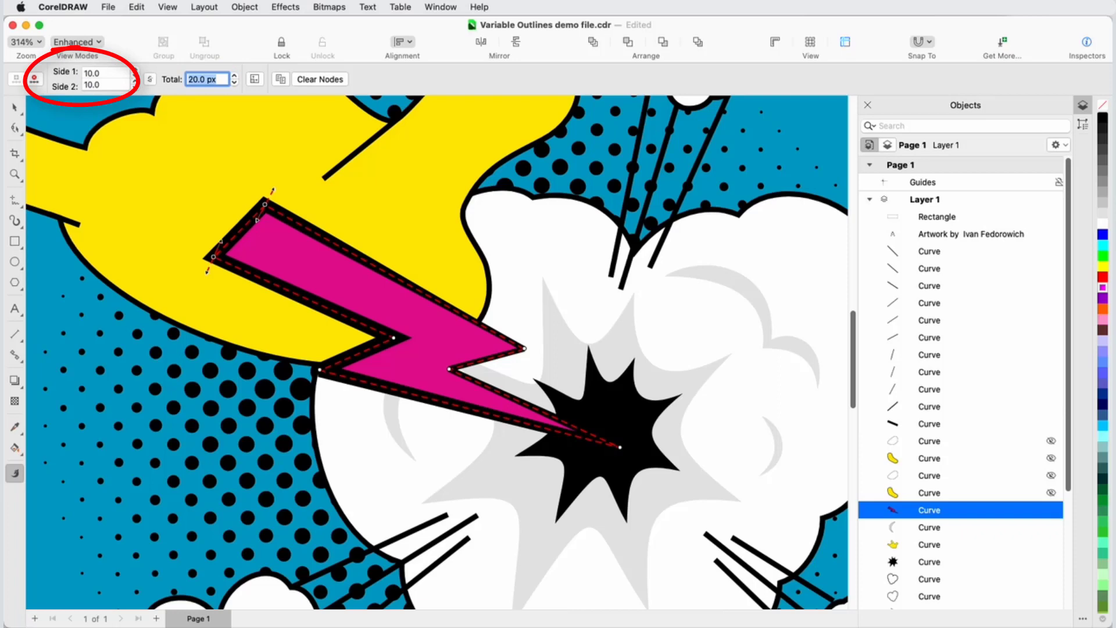
Step: Set the bolt's middle node to 8 px and its right tip node to 6 px
{"action": "left_click", "coordinate": [320, 370]}
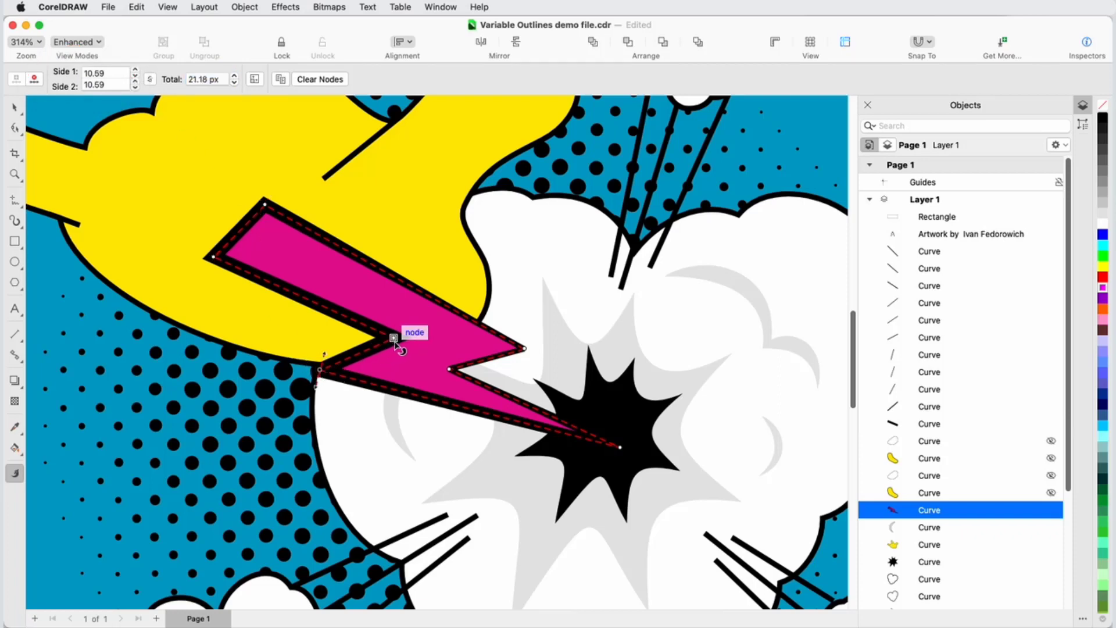
{"action": "left_click", "coordinate": [394, 338]}
{"action": "left_click", "coordinate": [107, 74]}
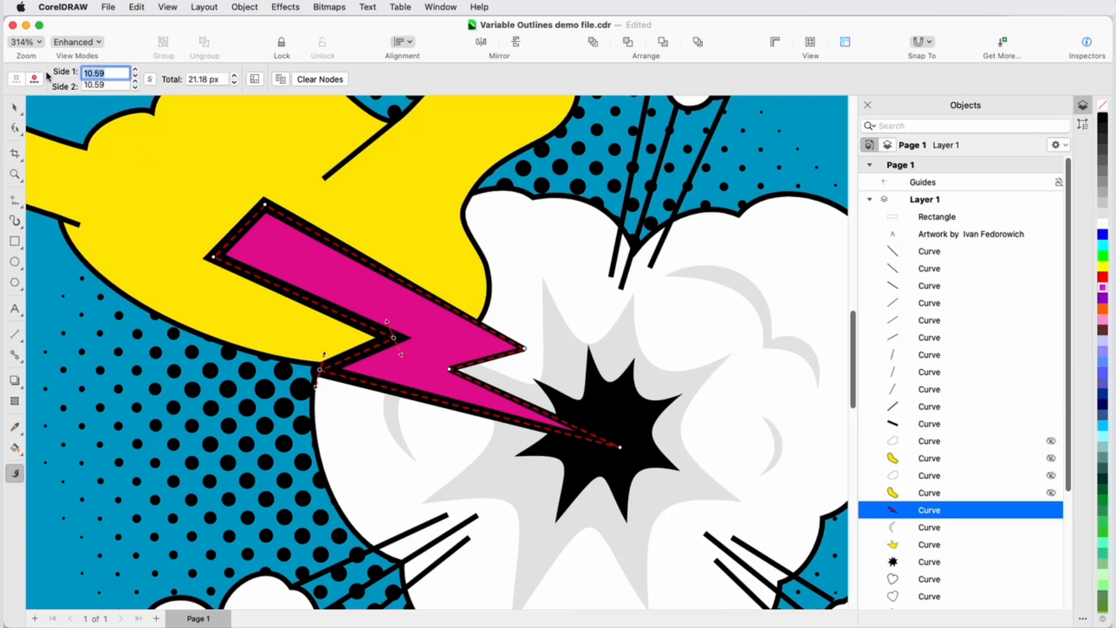
{"action": "type", "text": "8"}
{"action": "key", "text": "Tab"}
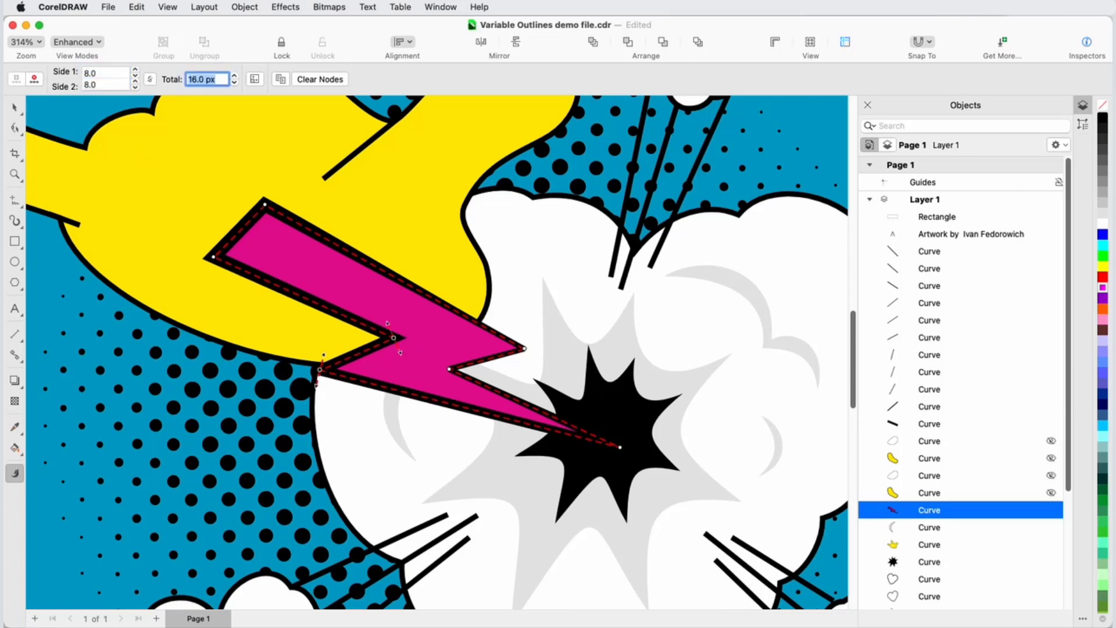
{"action": "left_click", "coordinate": [523, 349]}
{"action": "left_click", "coordinate": [106, 73]}
{"action": "type", "text": "6"}
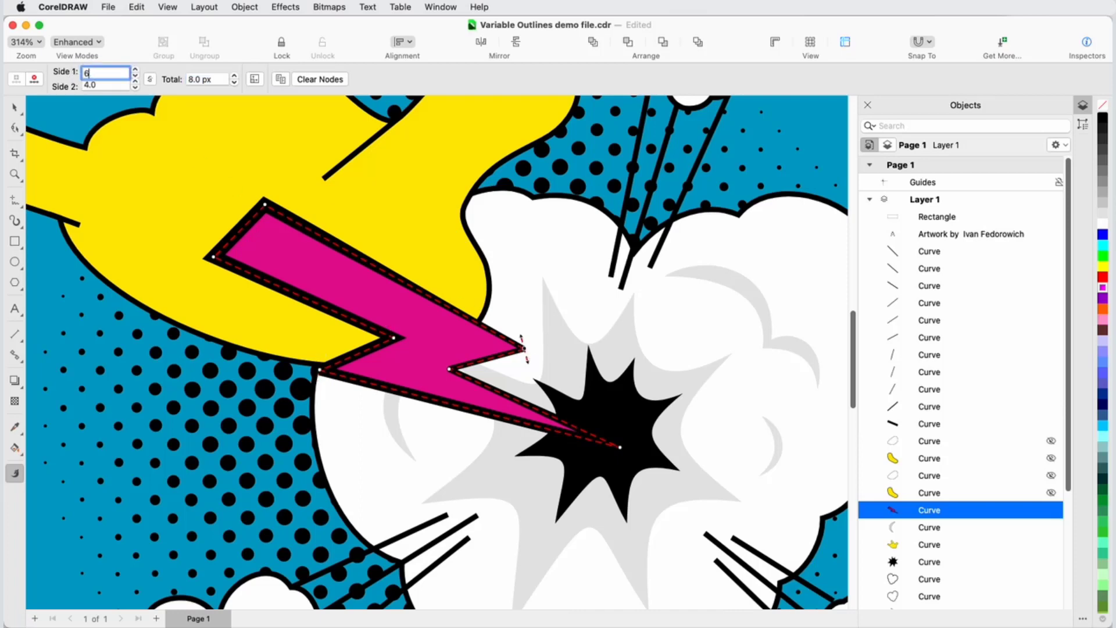
{"action": "key", "text": "Tab"}
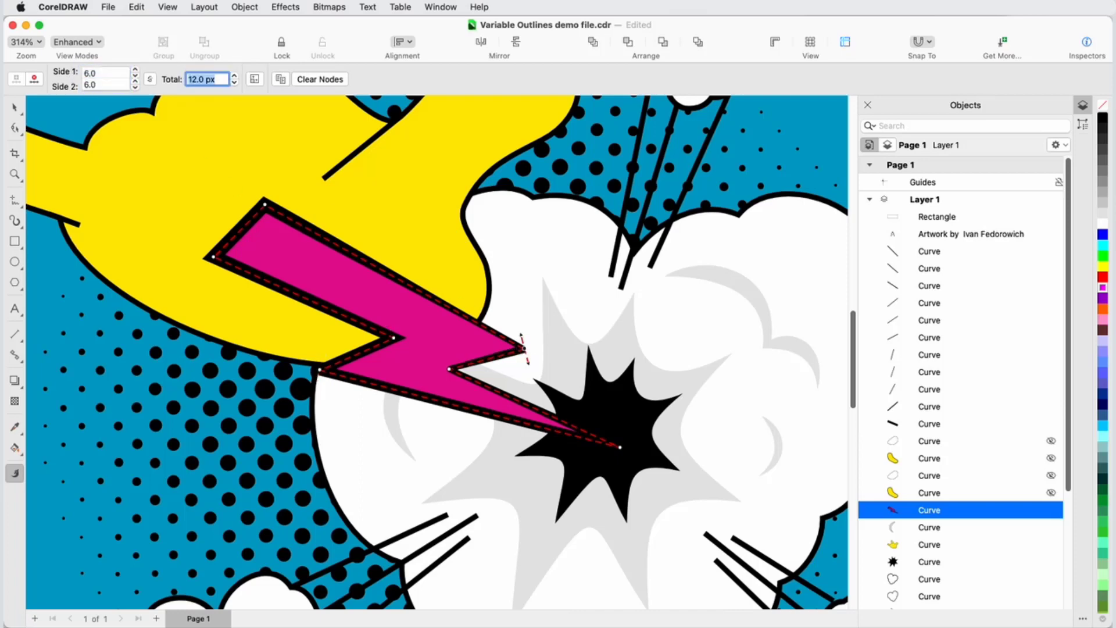
Step: Copy the right tip node's width settings and paste them onto an inner corner node
{"action": "right_click", "coordinate": [523, 348]}
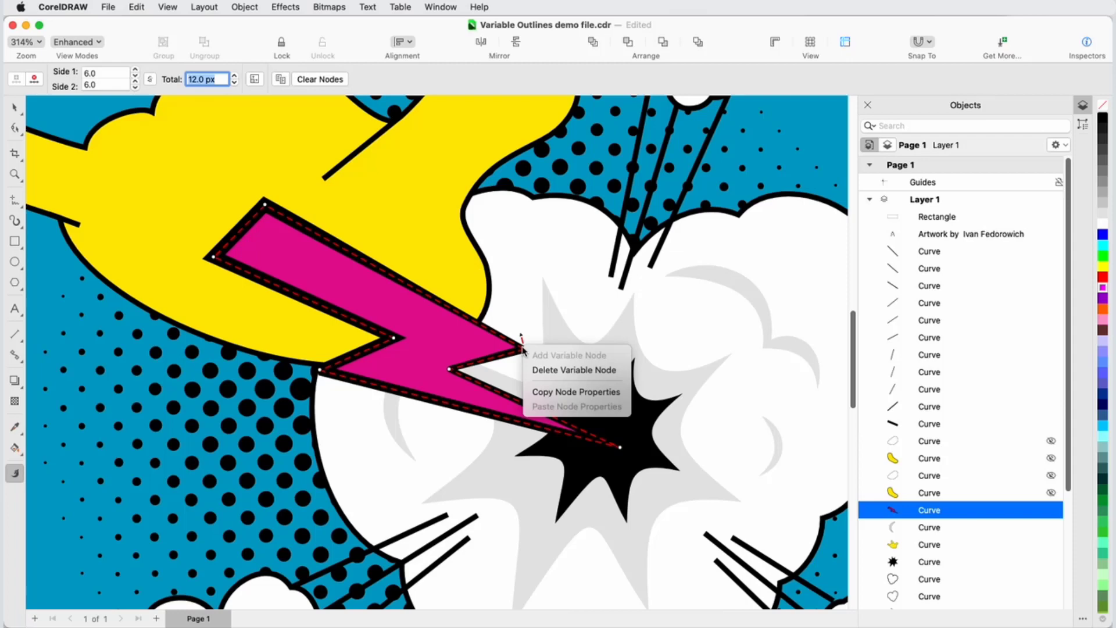
{"action": "left_click", "coordinate": [560, 395]}
{"action": "right_click", "coordinate": [447, 368]}
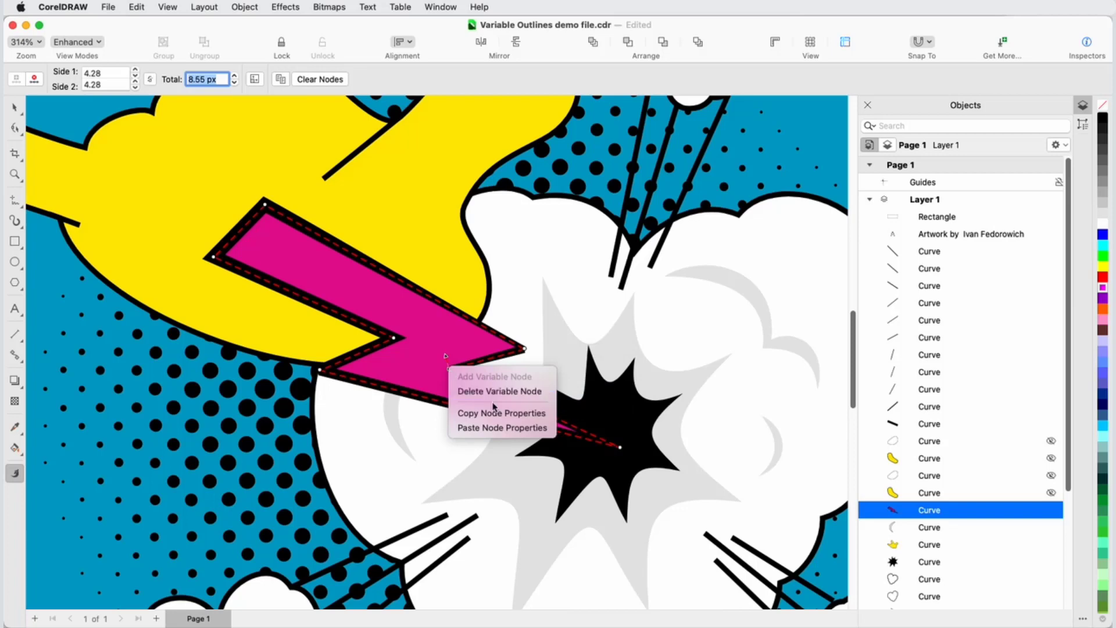
{"action": "left_click", "coordinate": [502, 427]}
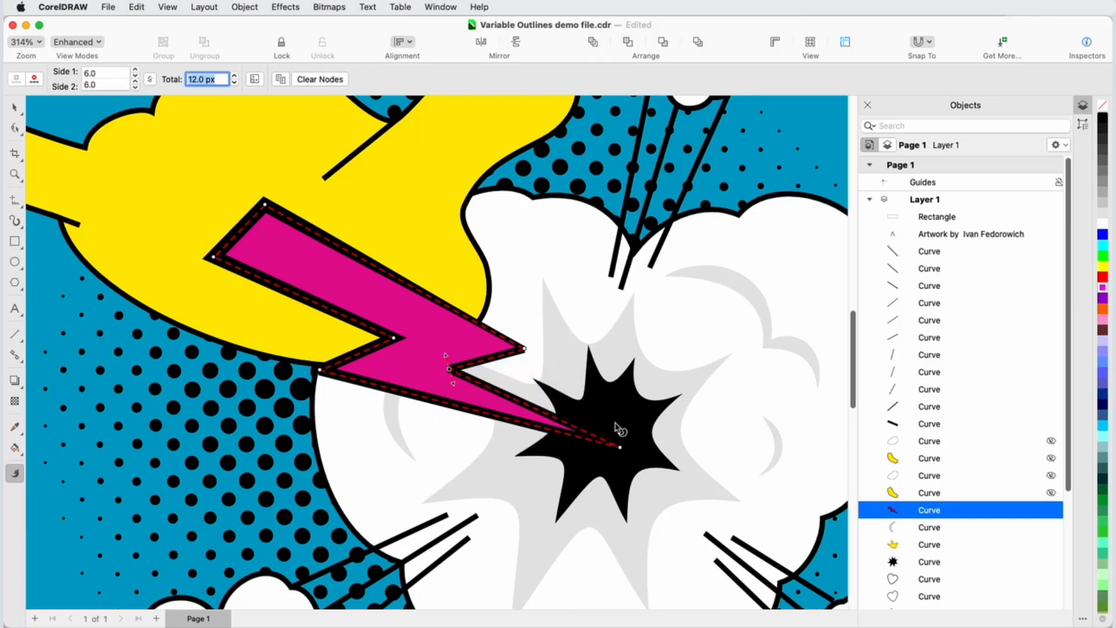
Step: Set the bolt's tip inside the starburst to 2 px, then return to the Pick tool
{"action": "left_click", "coordinate": [620, 447]}
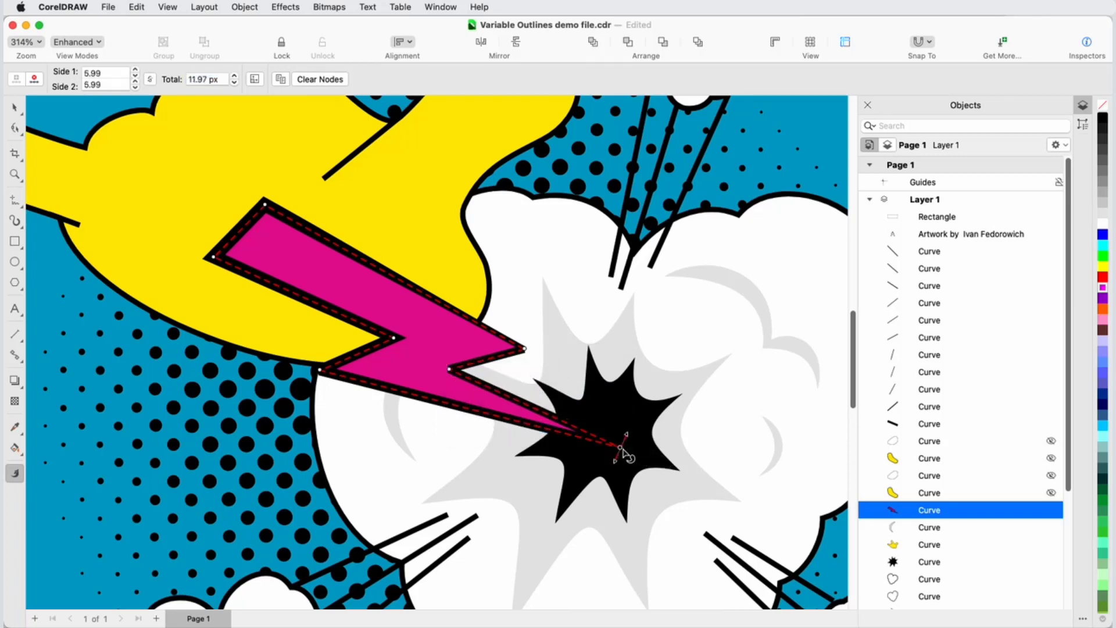
{"action": "double_click", "coordinate": [111, 73]}
{"action": "type", "text": "2"}
{"action": "key", "text": "Tab"}
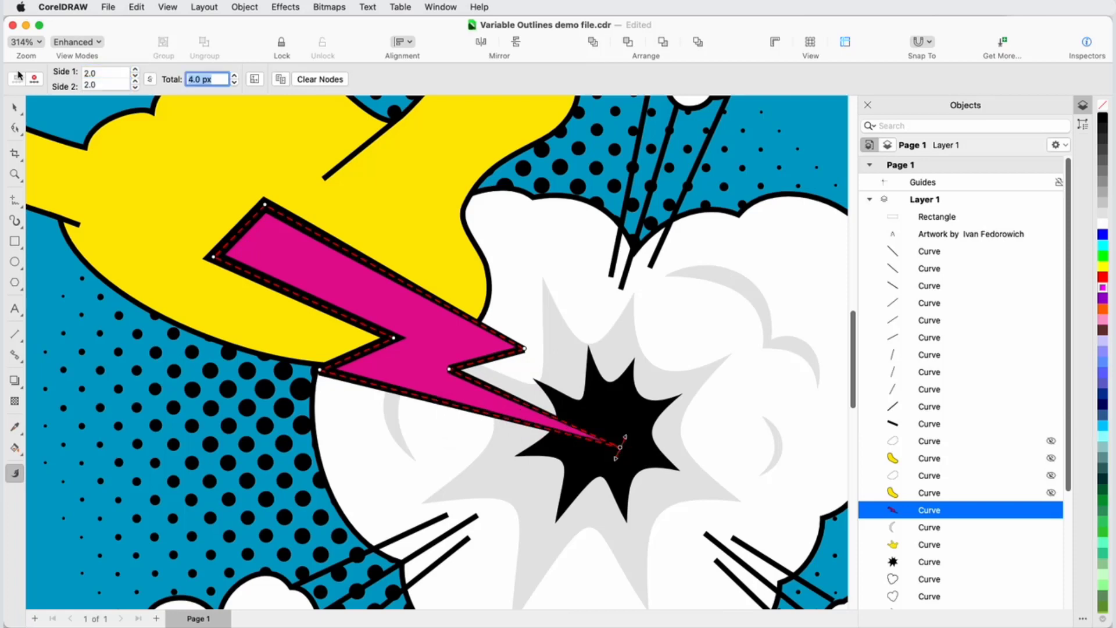
{"action": "left_click", "coordinate": [14, 108]}
Step: Unhide the four finger highlight curves on the yellow hand and zoom to the lower-left cloud
{"action": "scroll", "coordinate": [389, 232], "scroll_direction": "down", "scroll_amount": 3}
{"action": "scroll", "coordinate": [388, 232], "scroll_direction": "down", "scroll_amount": 3}
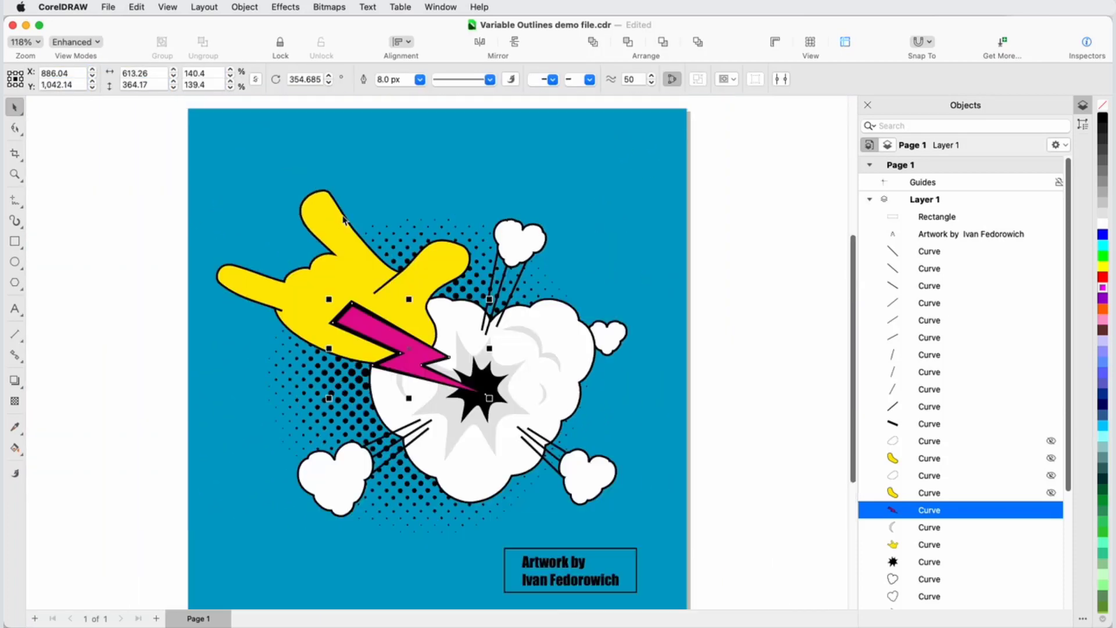
{"action": "left_click", "coordinate": [722, 317]}
{"action": "left_click", "coordinate": [934, 440]}
{"action": "left_click", "coordinate": [933, 494], "text": "shift"}
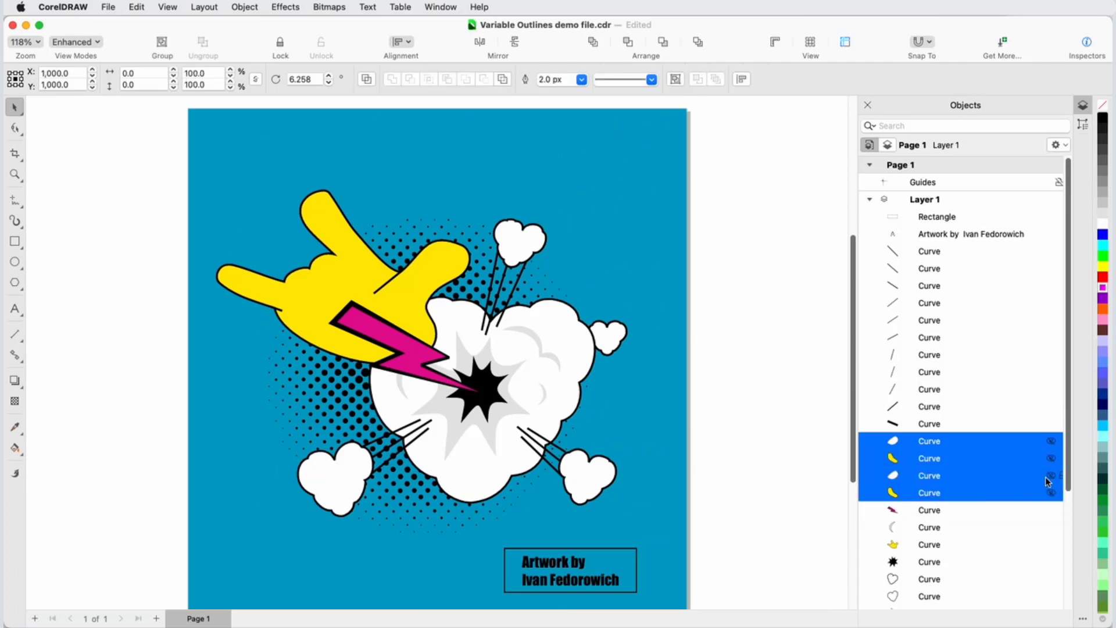
{"action": "left_click", "coordinate": [1051, 492]}
{"action": "left_click", "coordinate": [702, 588]}
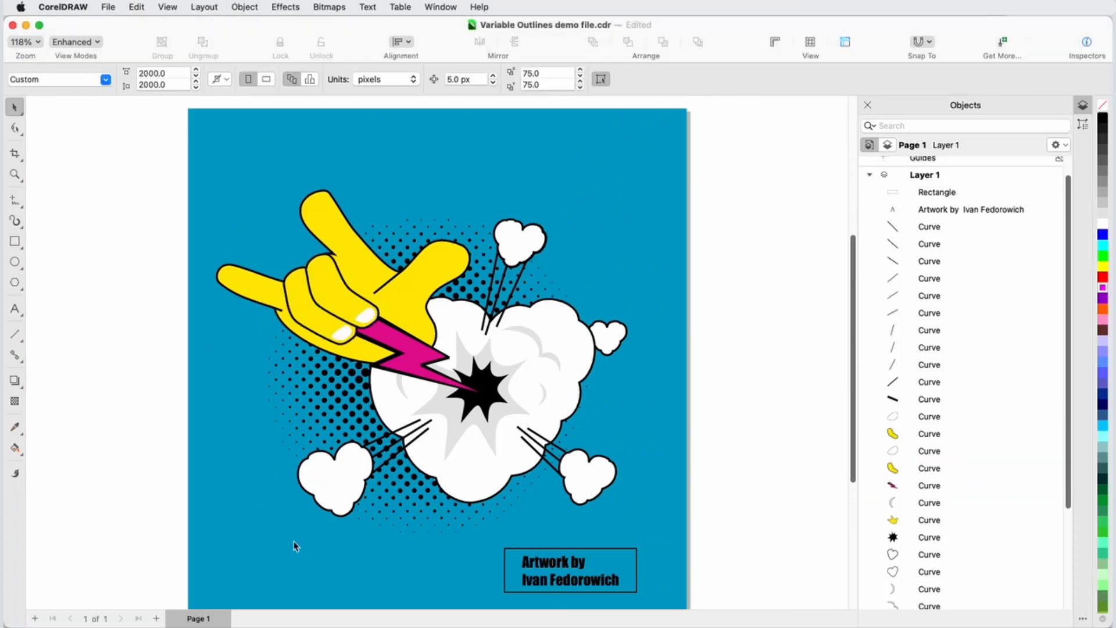
{"action": "scroll", "coordinate": [327, 525], "scroll_direction": "up", "scroll_amount": 6}
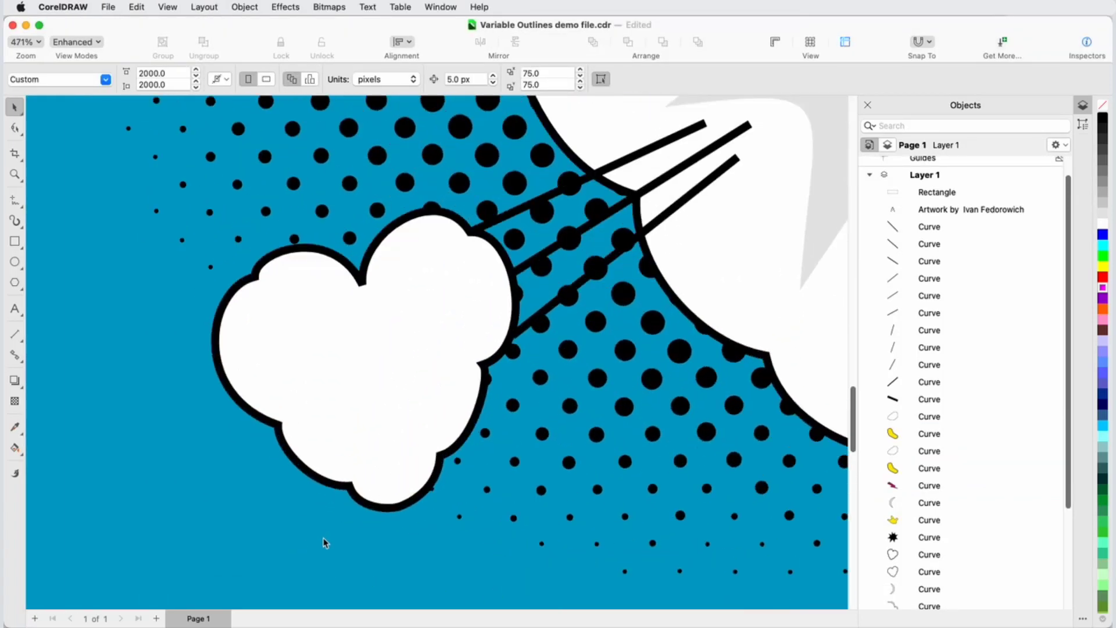
{"action": "key", "text": "shift+w"}
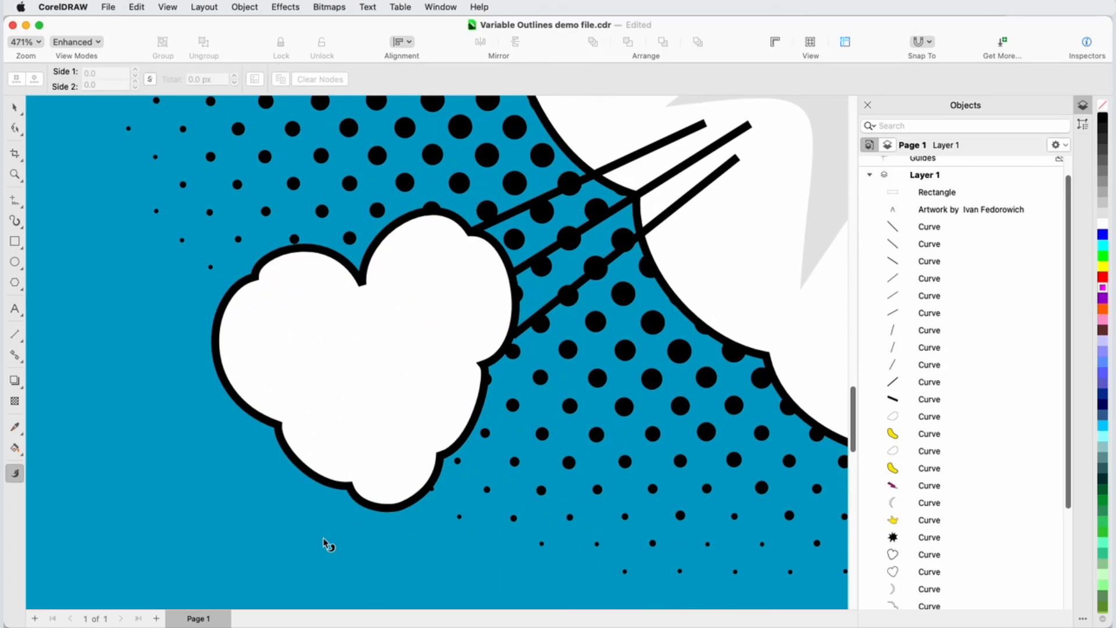
Step: Swell the lower-left cloud's right edge outward to 29.65 px with zero inner width
{"action": "left_click", "coordinate": [386, 516]}
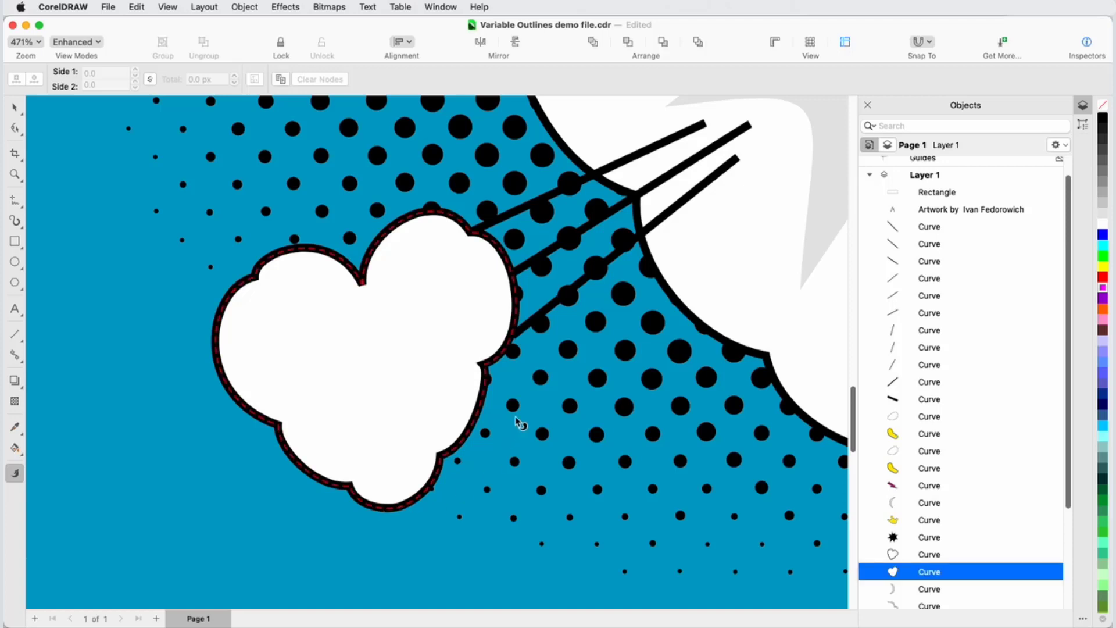
{"action": "left_click_drag", "start_coordinate": [518, 326], "coordinate": [550, 336]}
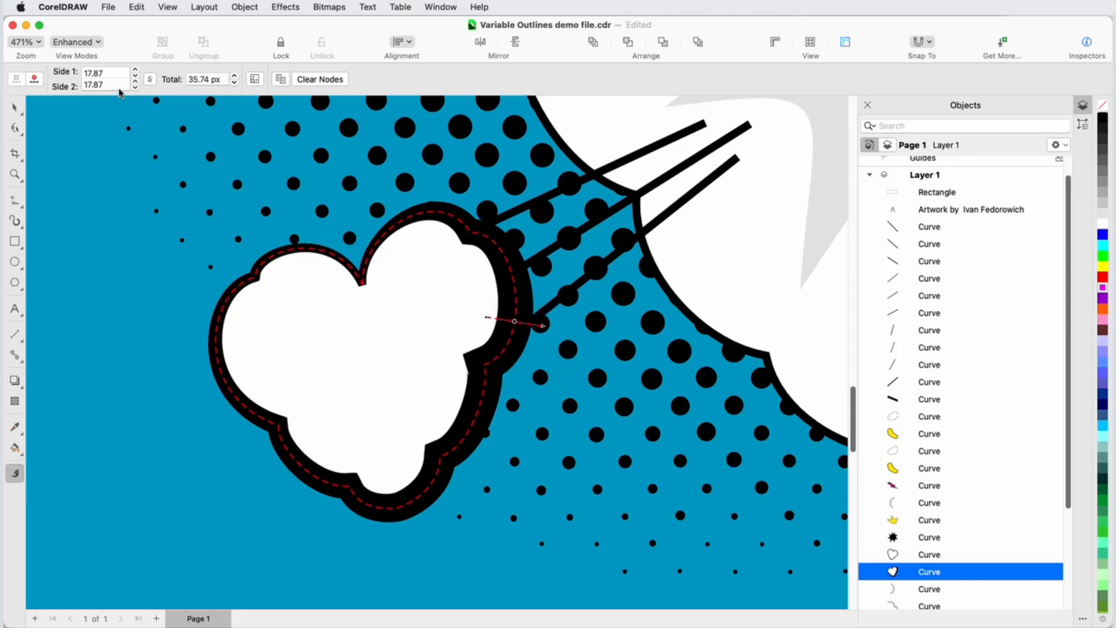
{"action": "double_click", "coordinate": [96, 84]}
{"action": "type", "text": "0"}
{"action": "key", "text": "Tab"}
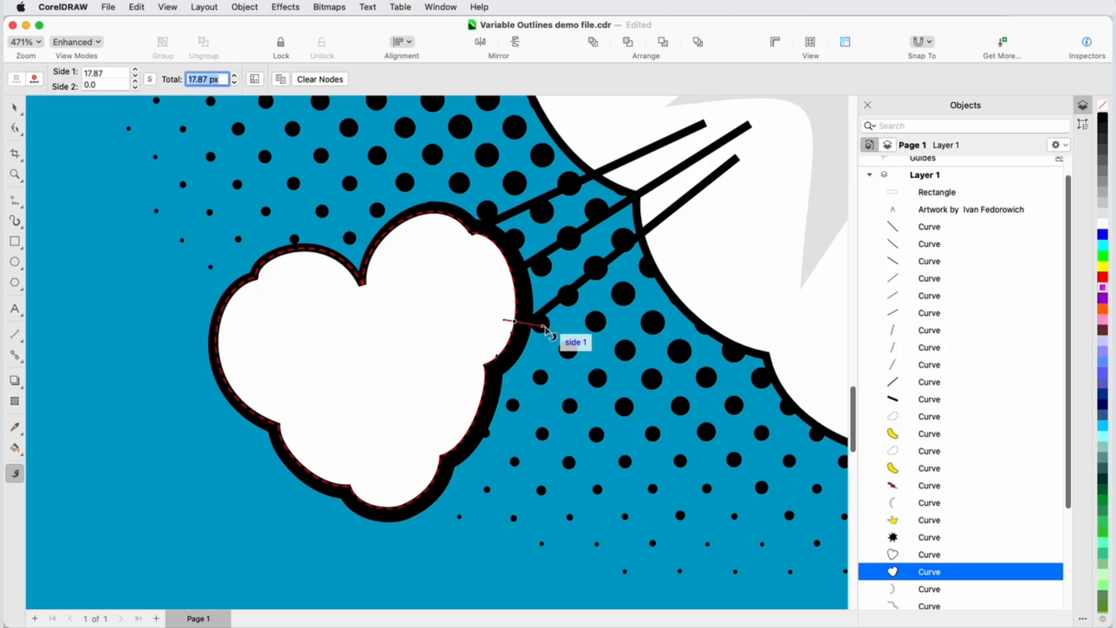
{"action": "left_click_drag", "start_coordinate": [548, 326], "coordinate": [556, 332]}
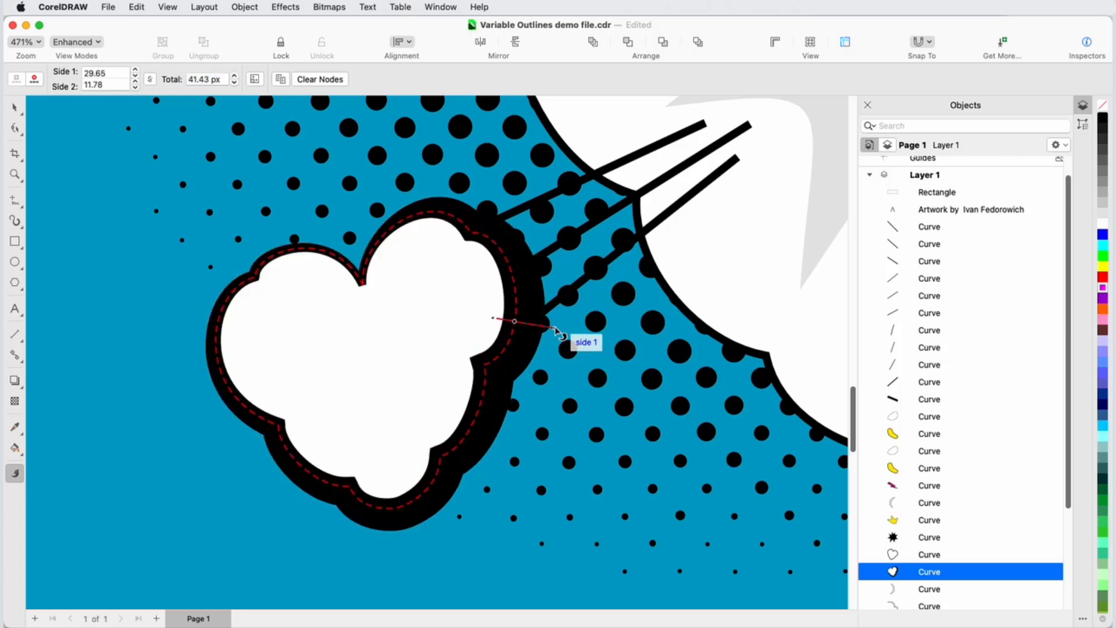
{"action": "key", "text": "super+z"}
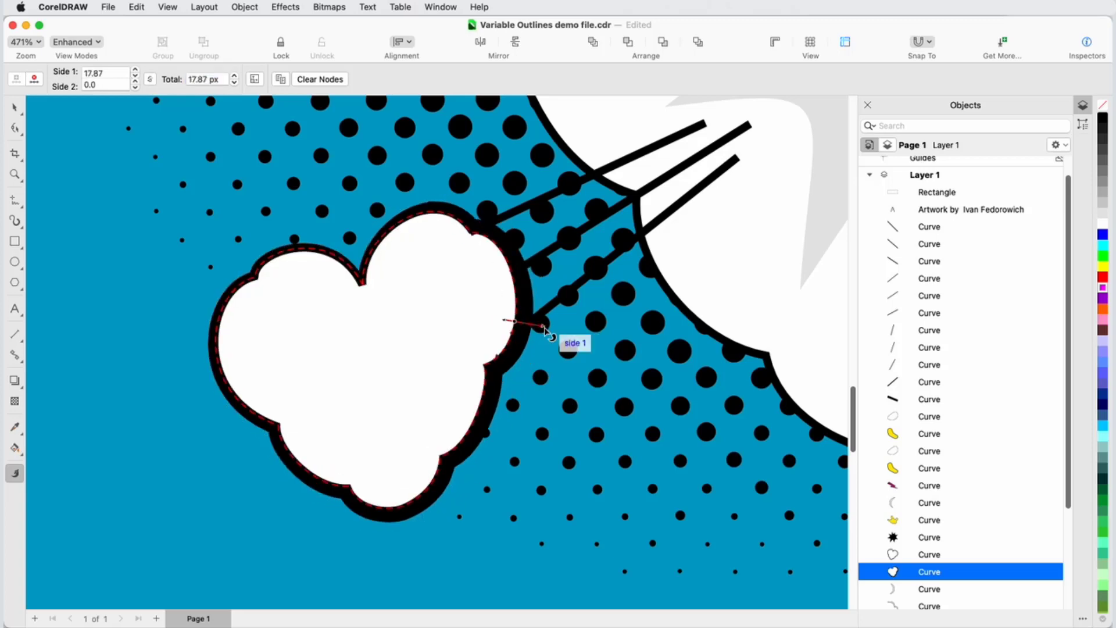
{"action": "left_click_drag", "start_coordinate": [548, 328], "coordinate": [556, 331]}
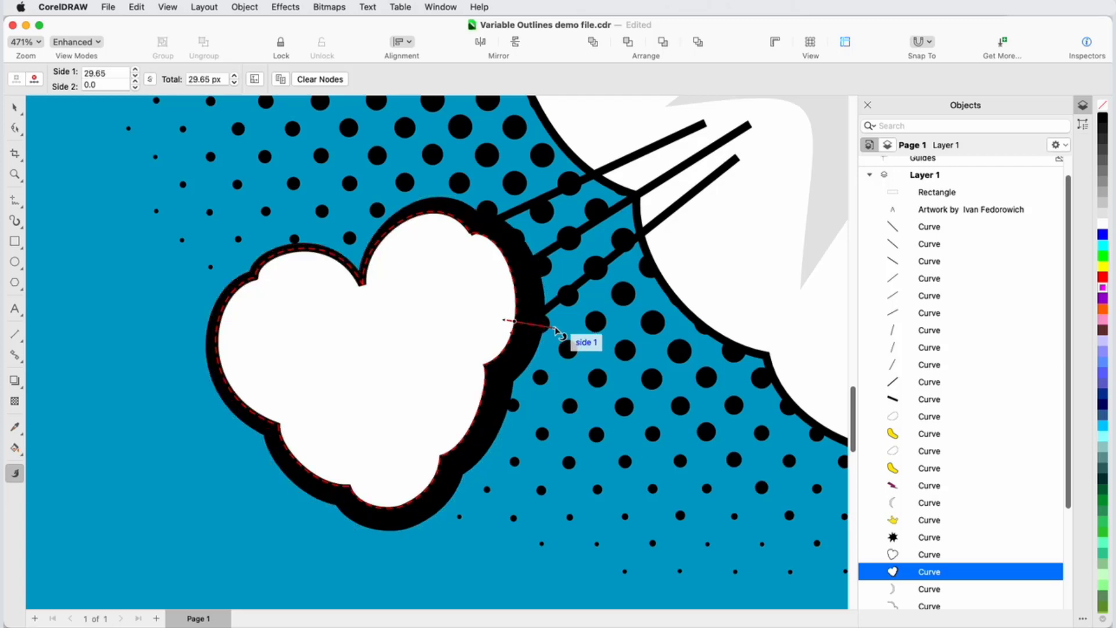
Step: Add a left-edge width node at 7.08 px outward and 0 inner, and view it in Properties
{"action": "right_click", "coordinate": [214, 346]}
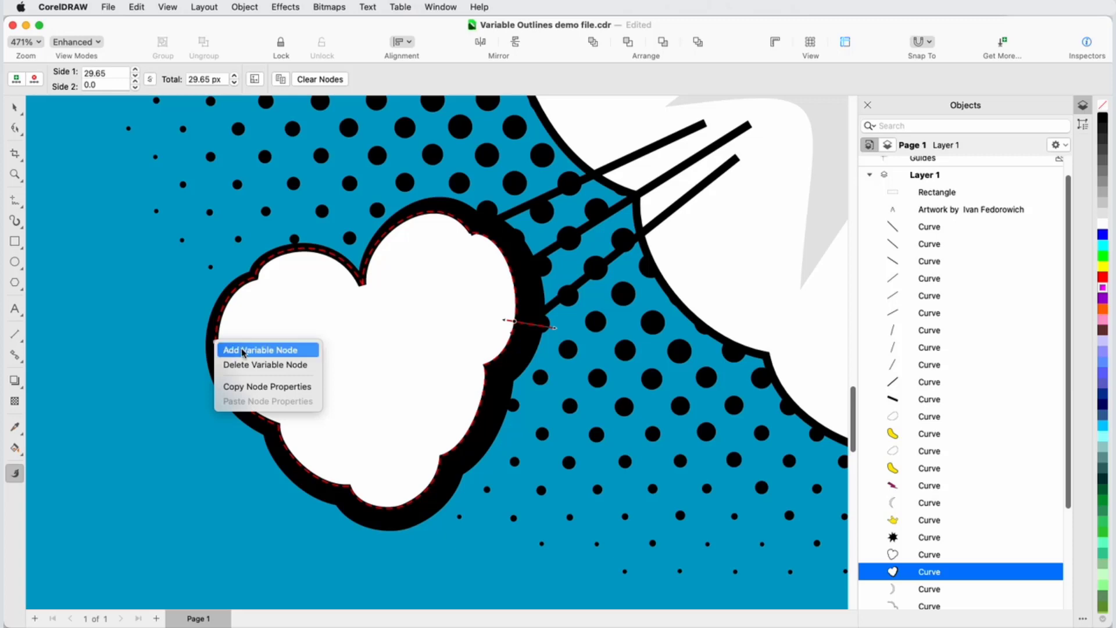
{"action": "left_click", "coordinate": [239, 350]}
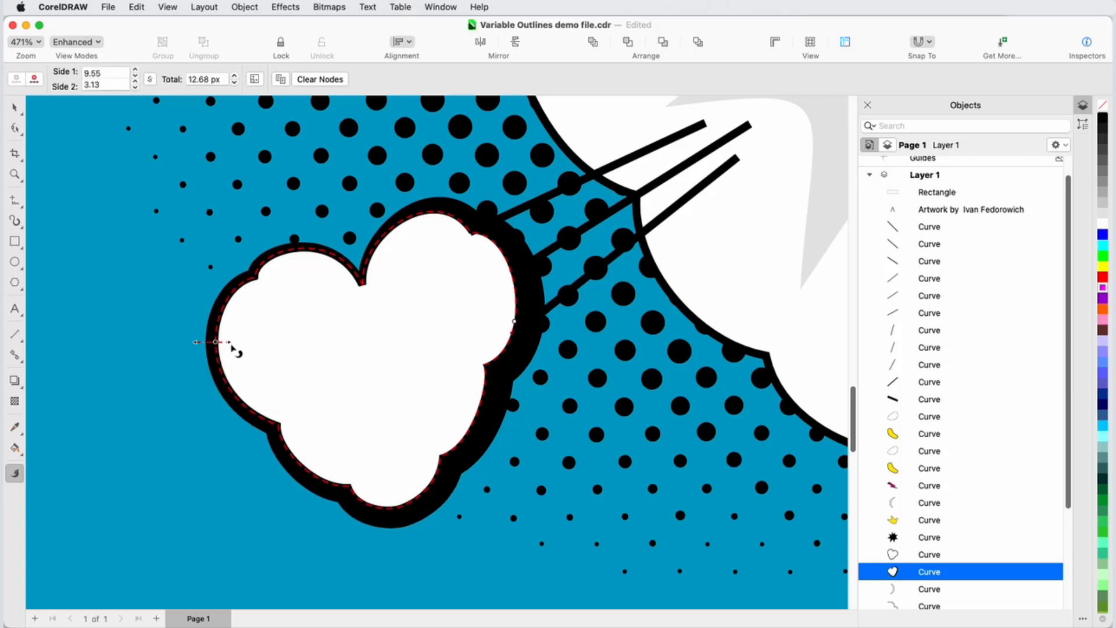
{"action": "double_click", "coordinate": [83, 86]}
{"action": "type", "text": "0"}
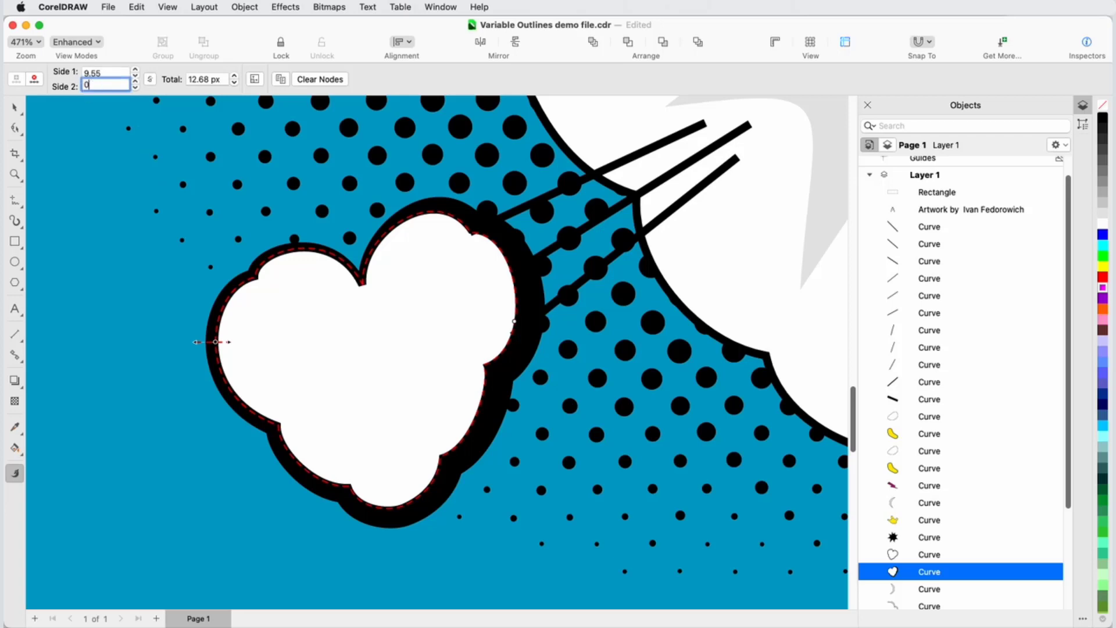
{"action": "key", "text": "Tab"}
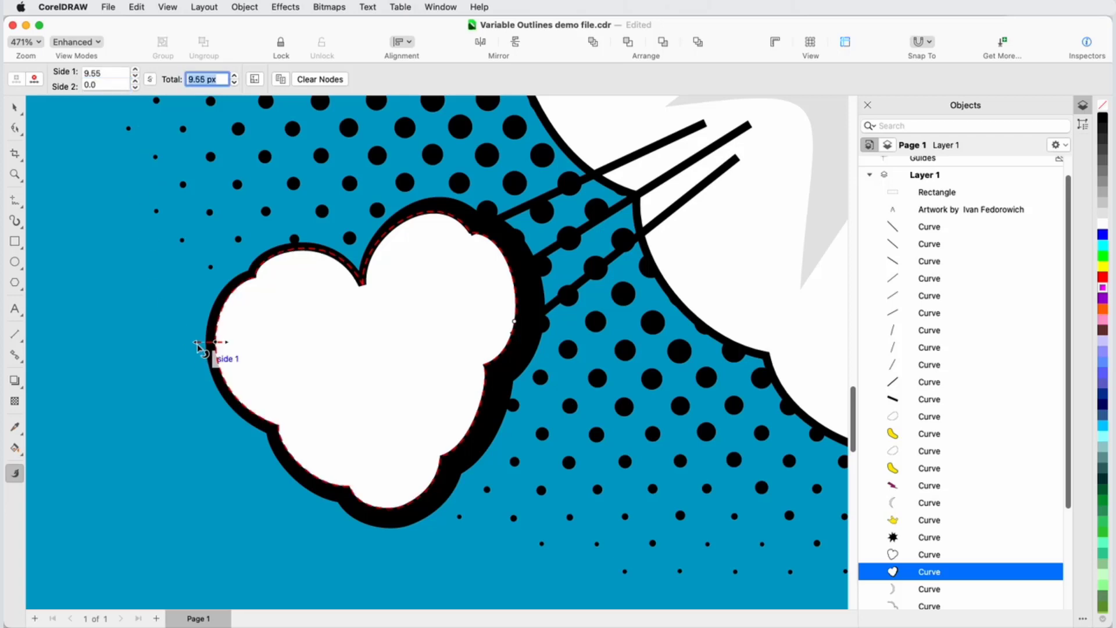
{"action": "left_click_drag", "start_coordinate": [195, 343], "coordinate": [197, 345]}
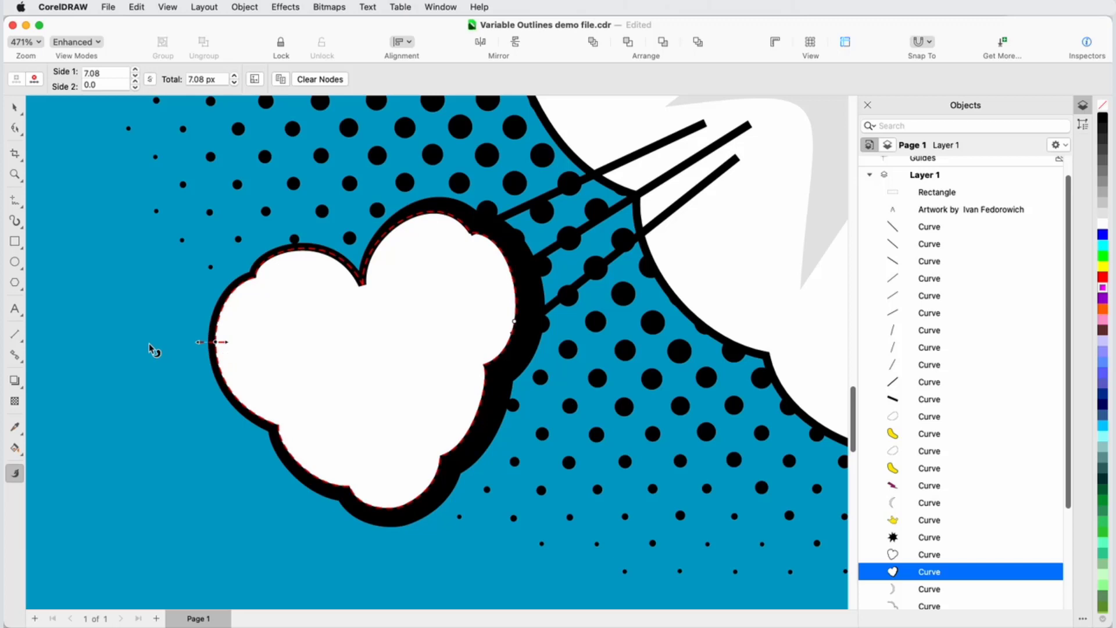
{"action": "left_click", "coordinate": [1082, 125]}
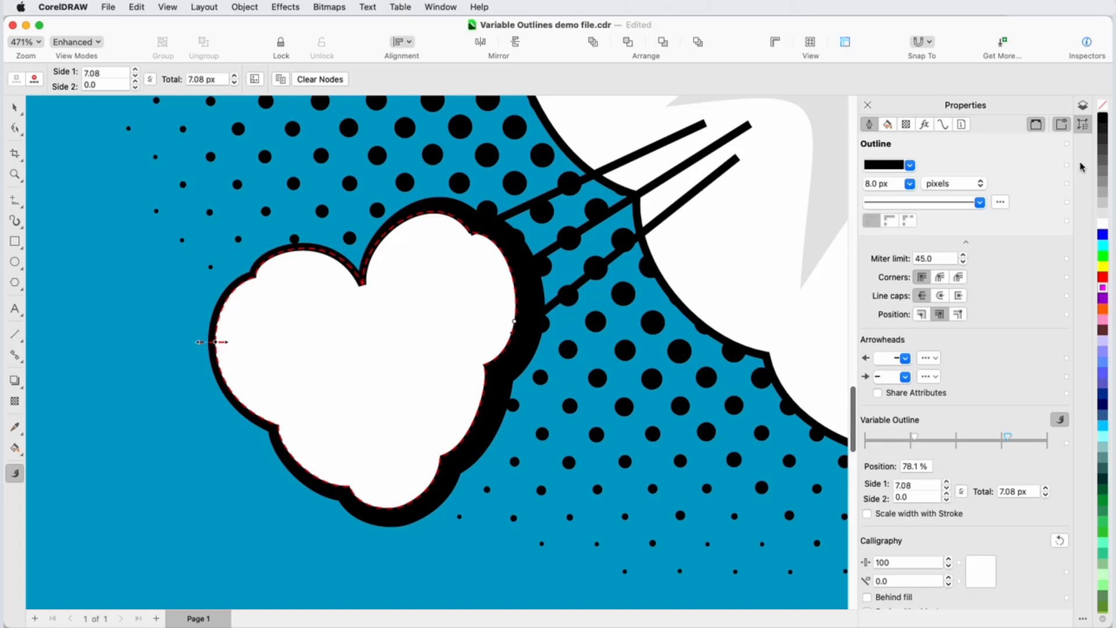
Step: Place a new lower-left width node at 72% along the outline with a 10 px outer width
{"action": "left_click_drag", "start_coordinate": [512, 323], "coordinate": [515, 283]}
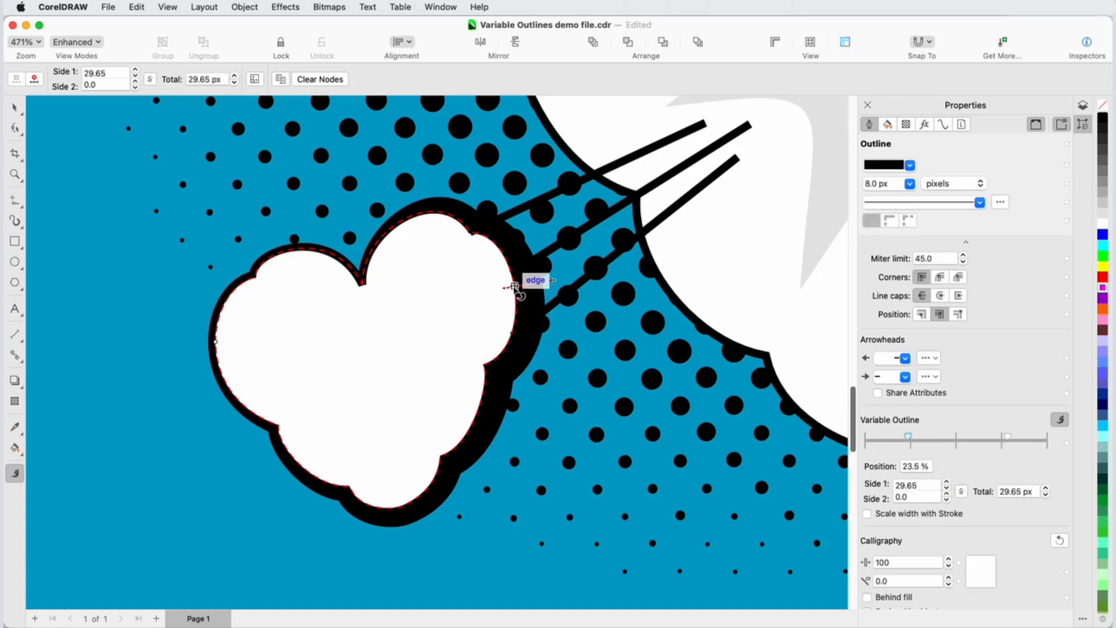
{"action": "left_click", "coordinate": [228, 385]}
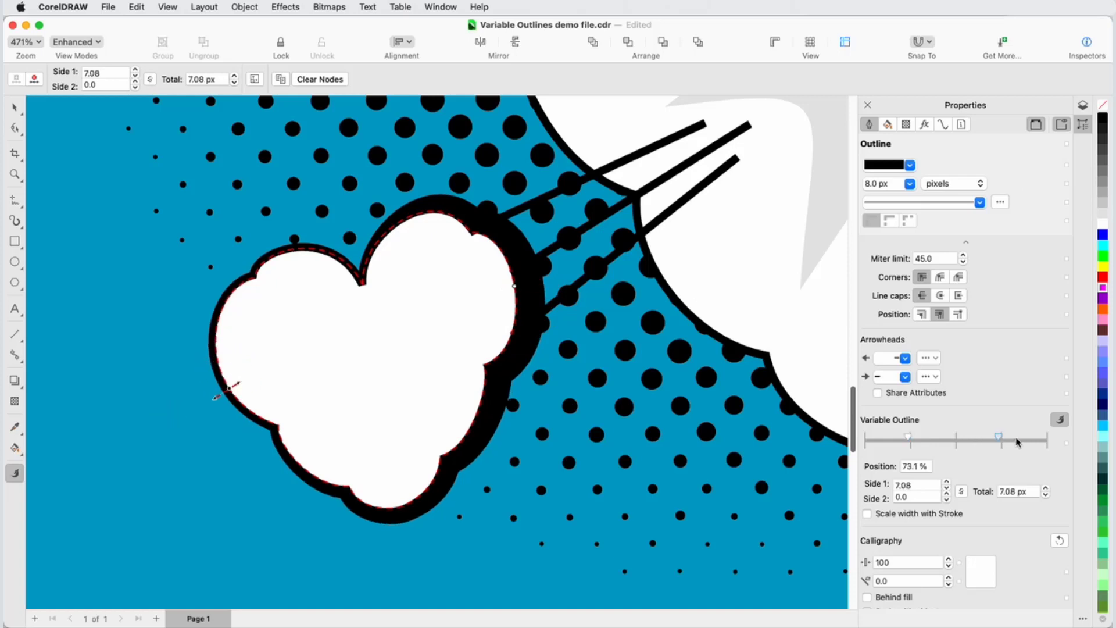
{"action": "left_click_drag", "start_coordinate": [999, 437], "coordinate": [1018, 439]}
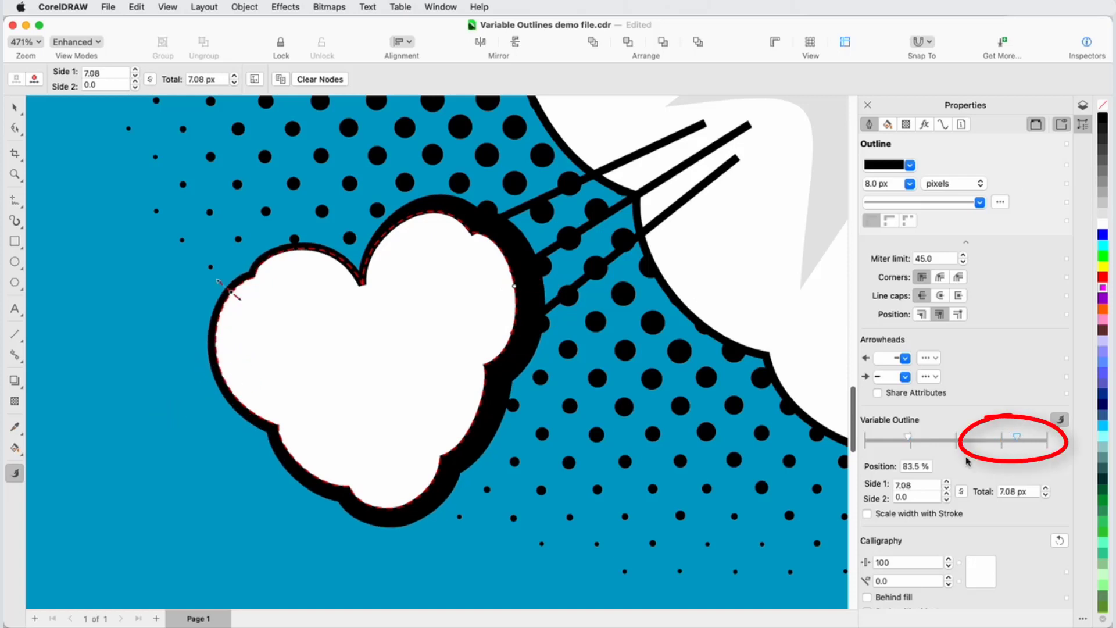
{"action": "left_click_drag", "start_coordinate": [925, 466], "coordinate": [898, 468]}
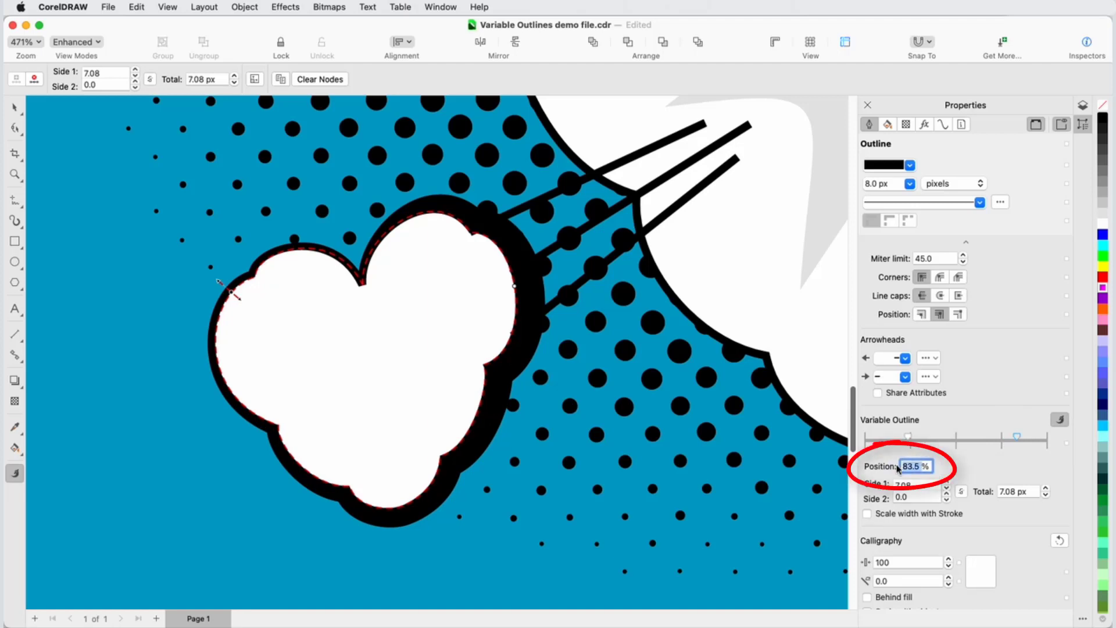
{"action": "type", "text": "72"}
{"action": "key", "text": "Tab"}
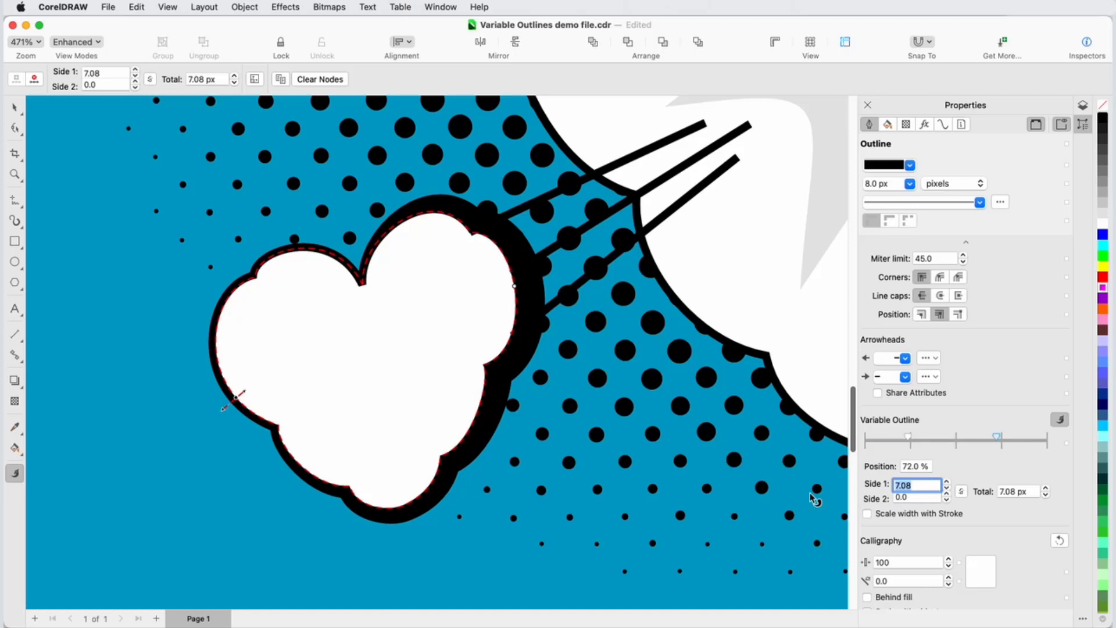
{"action": "type", "text": "10"}
{"action": "key", "text": "Return"}
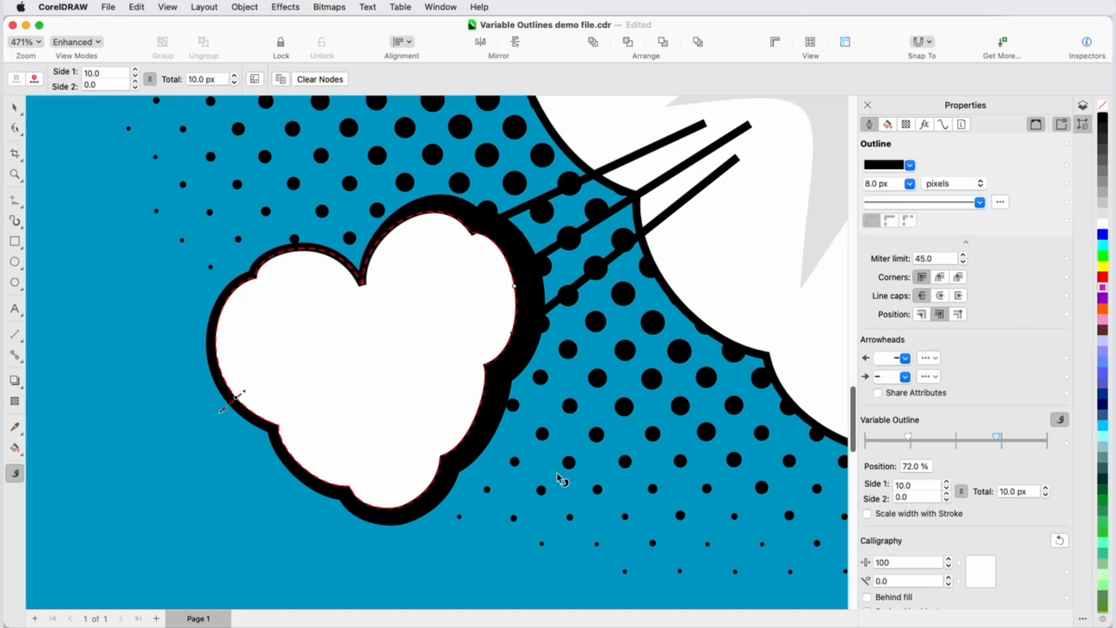
{"action": "left_click", "coordinate": [958, 443]}
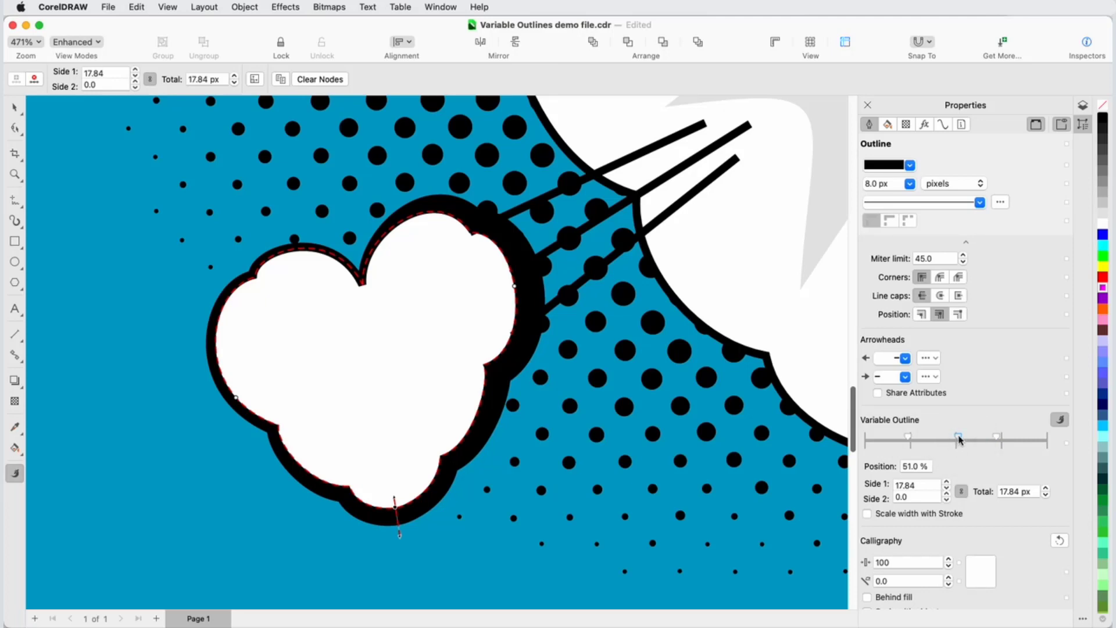
{"action": "key", "text": "Delete"}
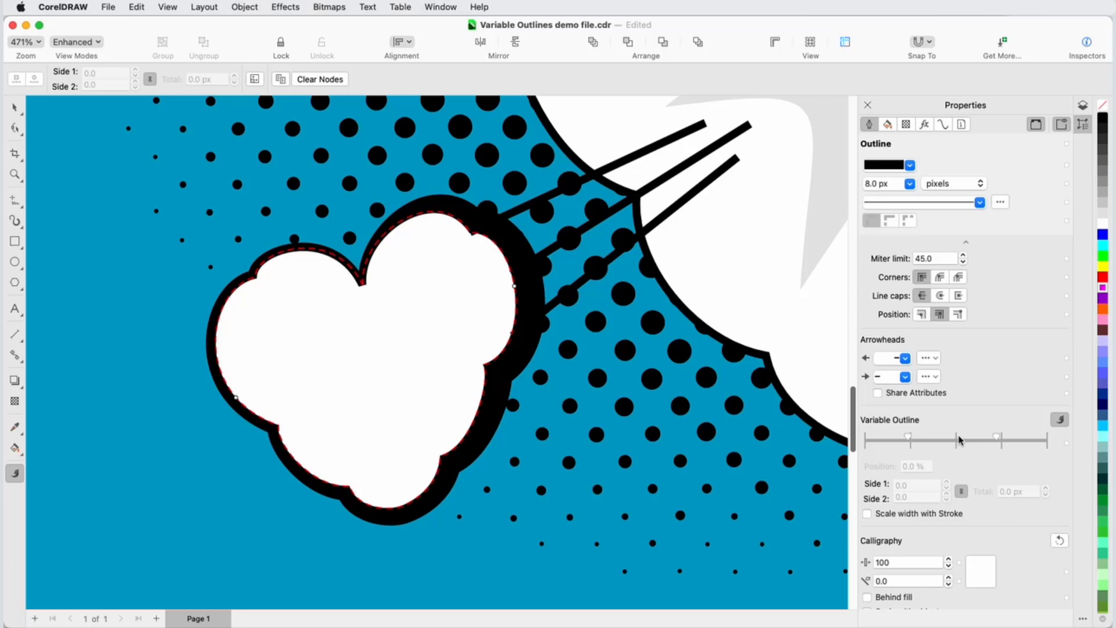
{"action": "double_click", "coordinate": [412, 506]}
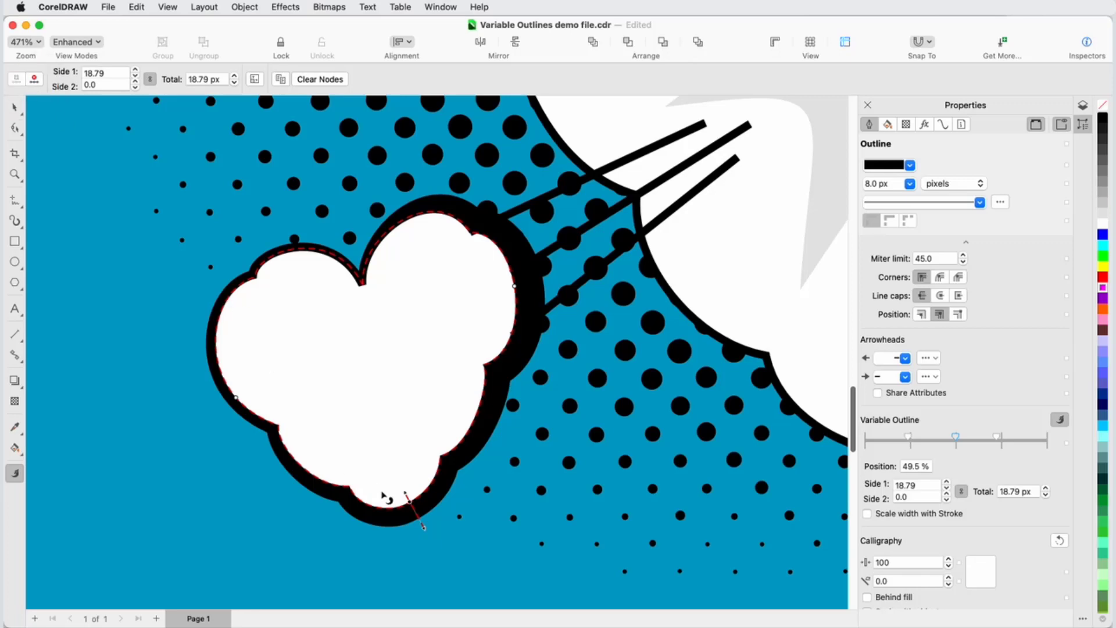
{"action": "right_click", "coordinate": [407, 498]}
{"action": "left_click", "coordinate": [500, 525]}
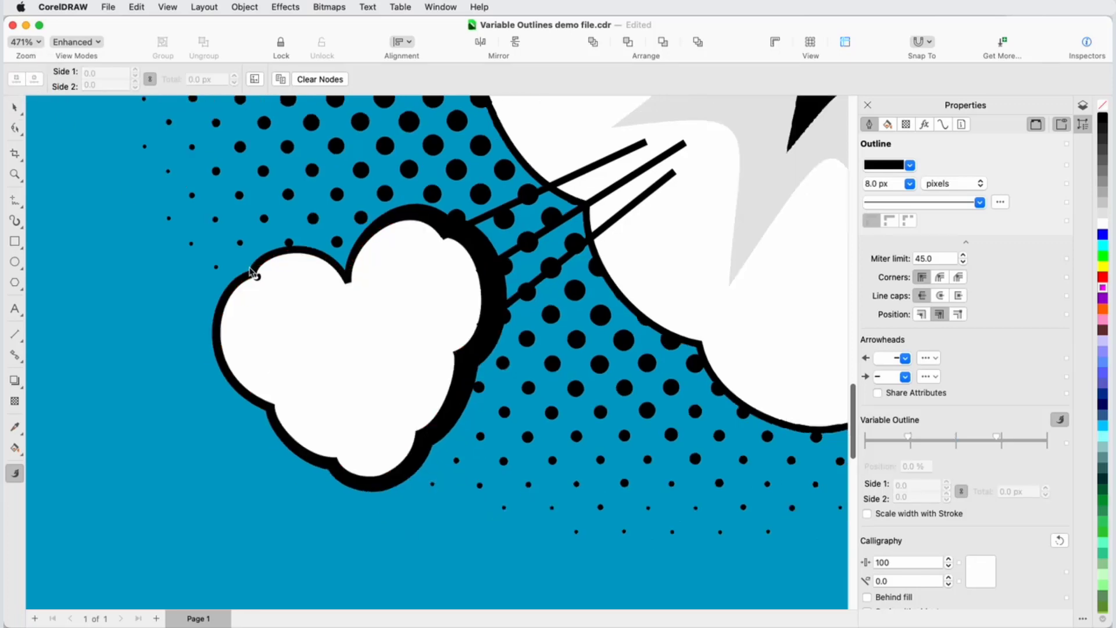
Step: Zoom out to both small clouds and give the right cloud a variable-width outline, heavy on its left
{"action": "scroll", "coordinate": [238, 270], "scroll_direction": "down", "scroll_amount": 5}
{"action": "key", "text": "Escape"}
{"action": "scroll", "coordinate": [666, 165], "scroll_direction": "up", "scroll_amount": 3}
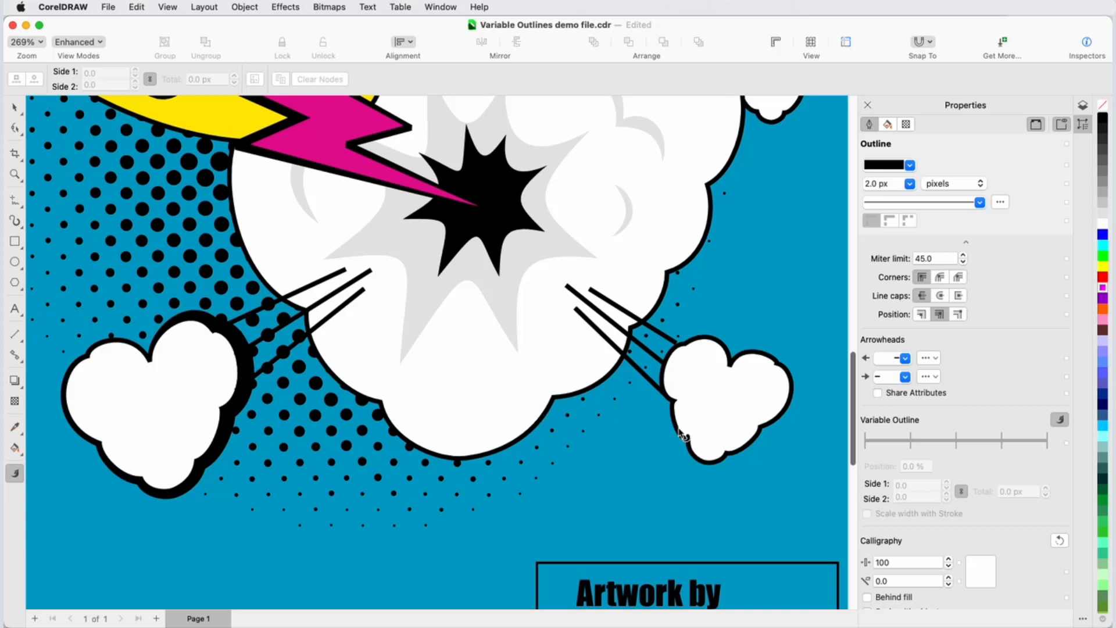
{"action": "left_click", "coordinate": [682, 433]}
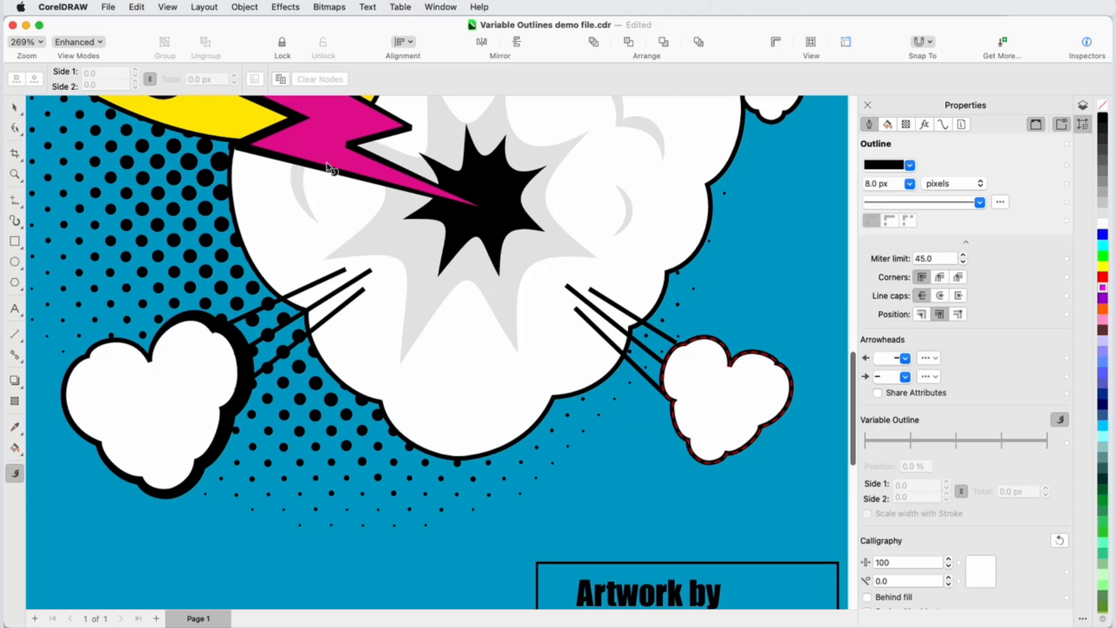
{"action": "left_click", "coordinate": [278, 83]}
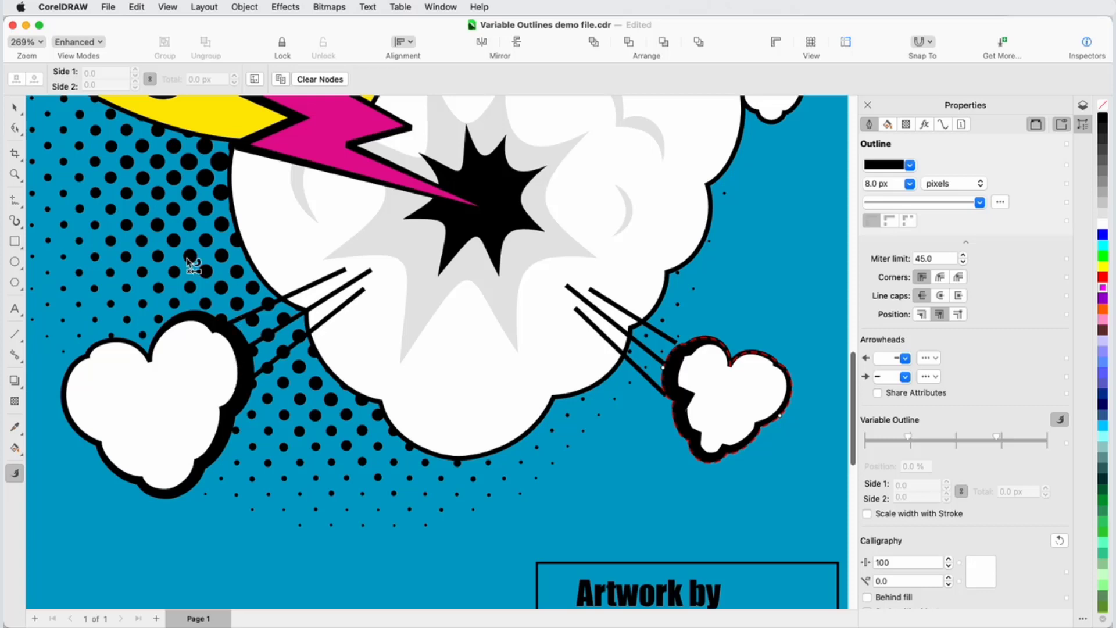
Step: Reverse the right cloud's outline direction so the heavy black side moves to the right
{"action": "left_click", "coordinate": [14, 127]}
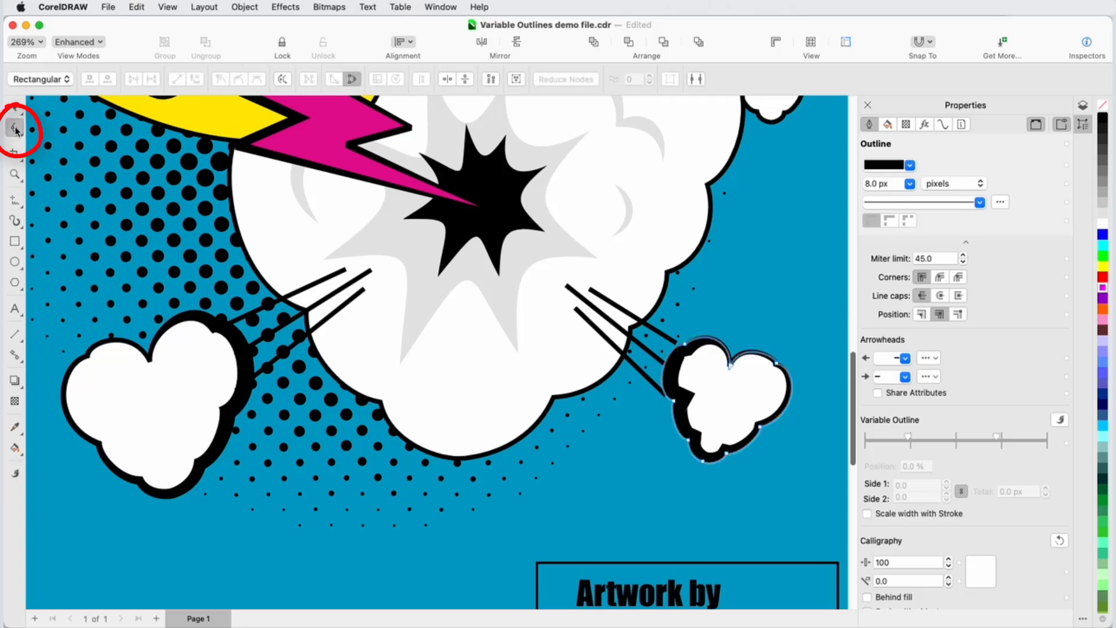
{"action": "left_click", "coordinate": [283, 79]}
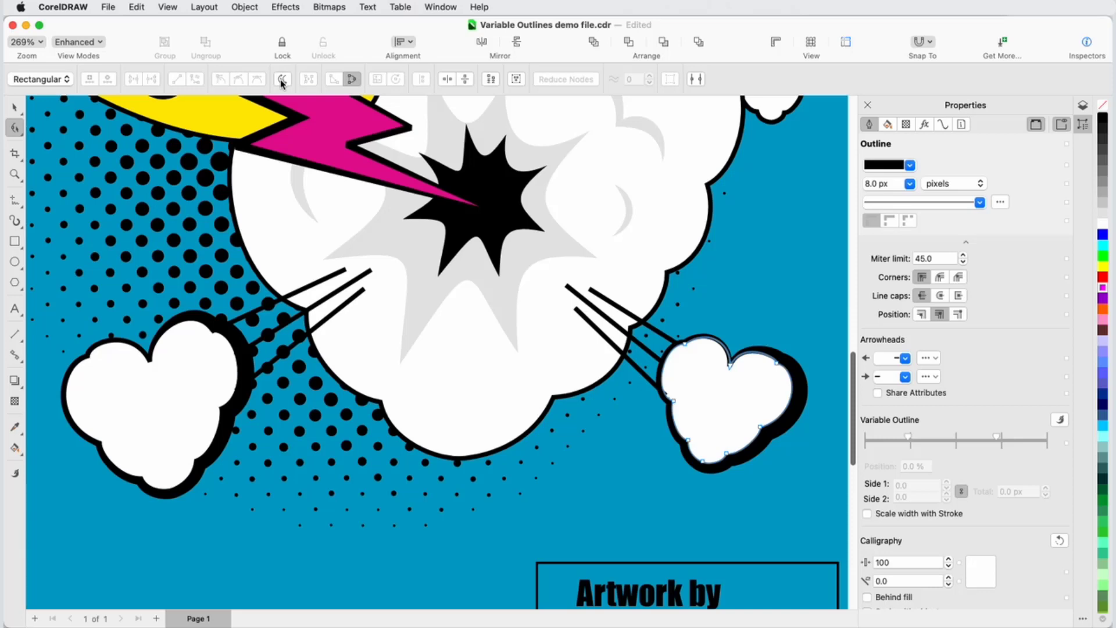
Step: Save the left cloud's outline as a new object style named 'Variable Cloud Outline'
{"action": "left_click", "coordinate": [15, 108]}
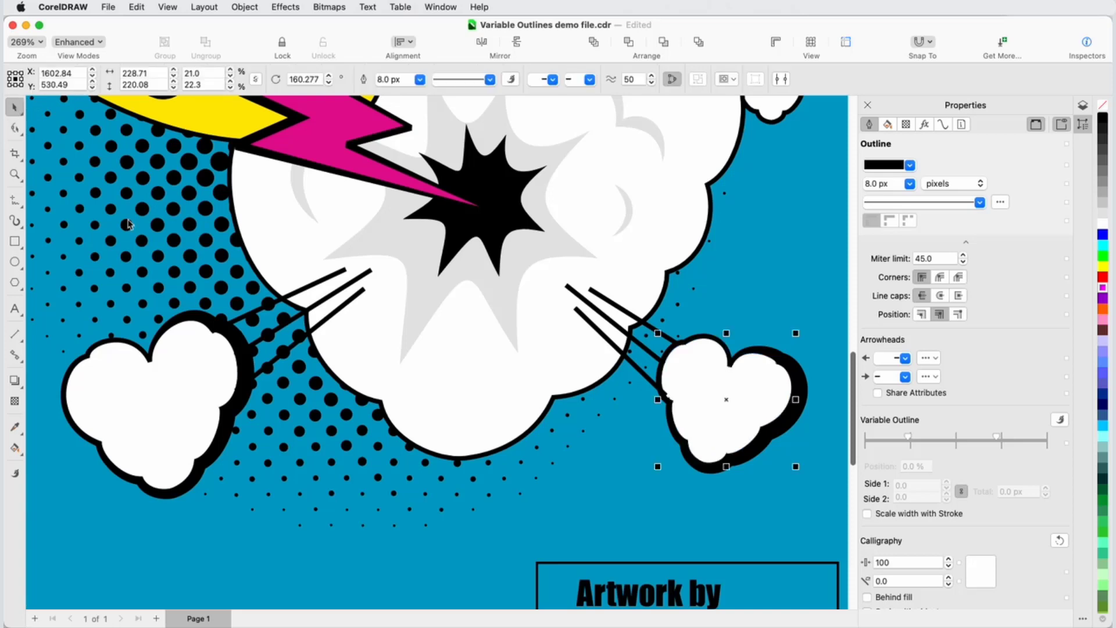
{"action": "right_click", "coordinate": [238, 351]}
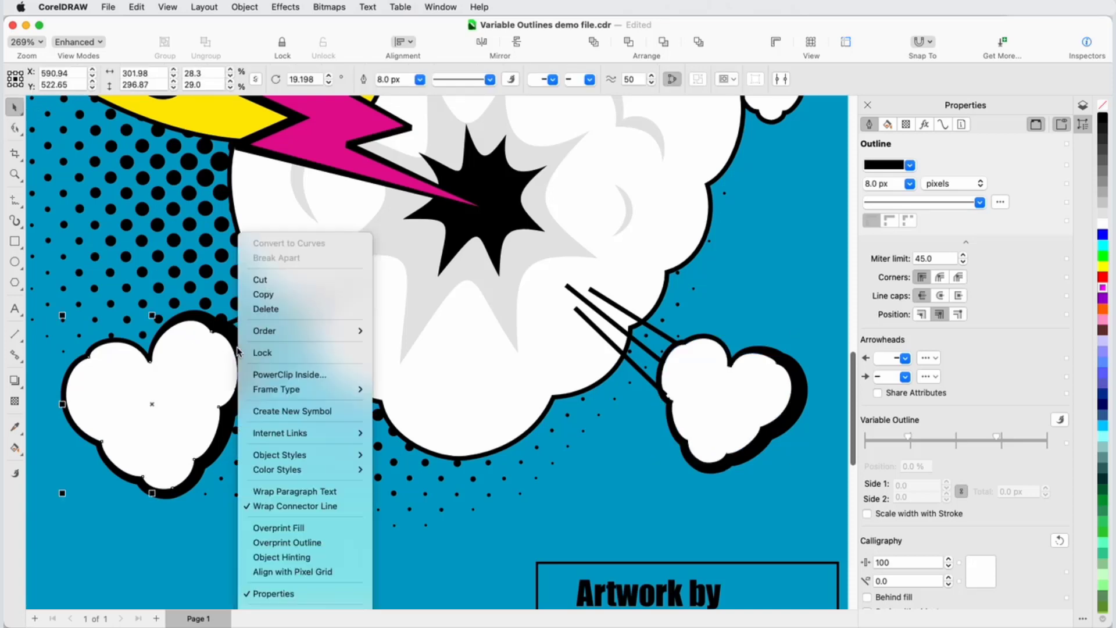
{"action": "mouse_move", "coordinate": [318, 453]}
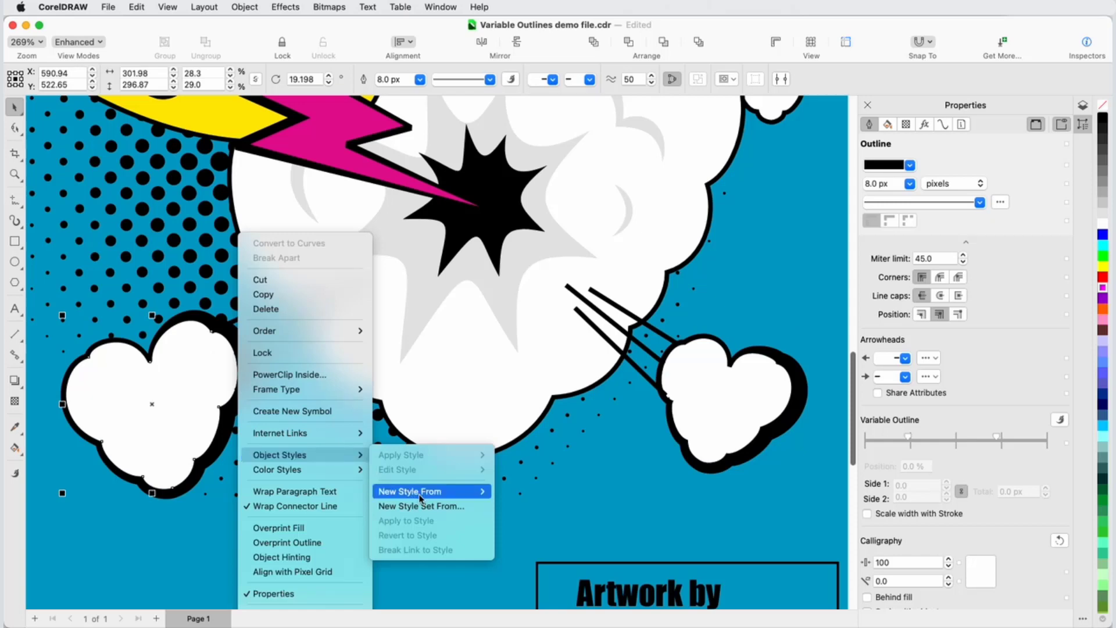
{"action": "mouse_move", "coordinate": [422, 493]}
{"action": "left_click", "coordinate": [519, 494]}
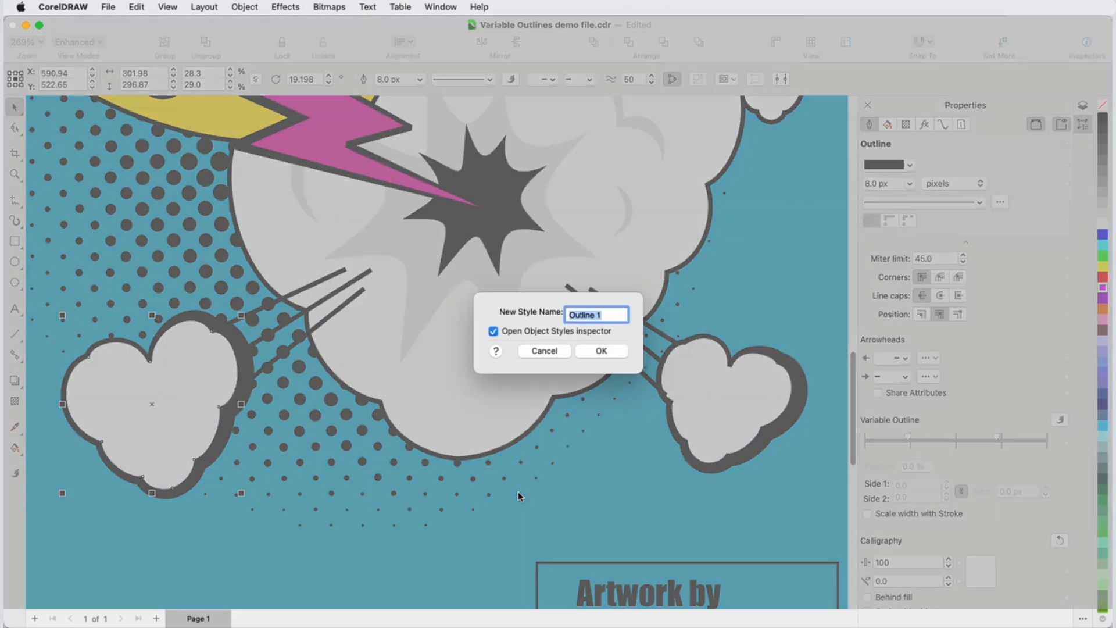
{"action": "key", "text": "BackSpace"}
{"action": "type", "text": "Variable C"}
{"action": "type", "text": "loud Outline"}
{"action": "left_click", "coordinate": [608, 351]}
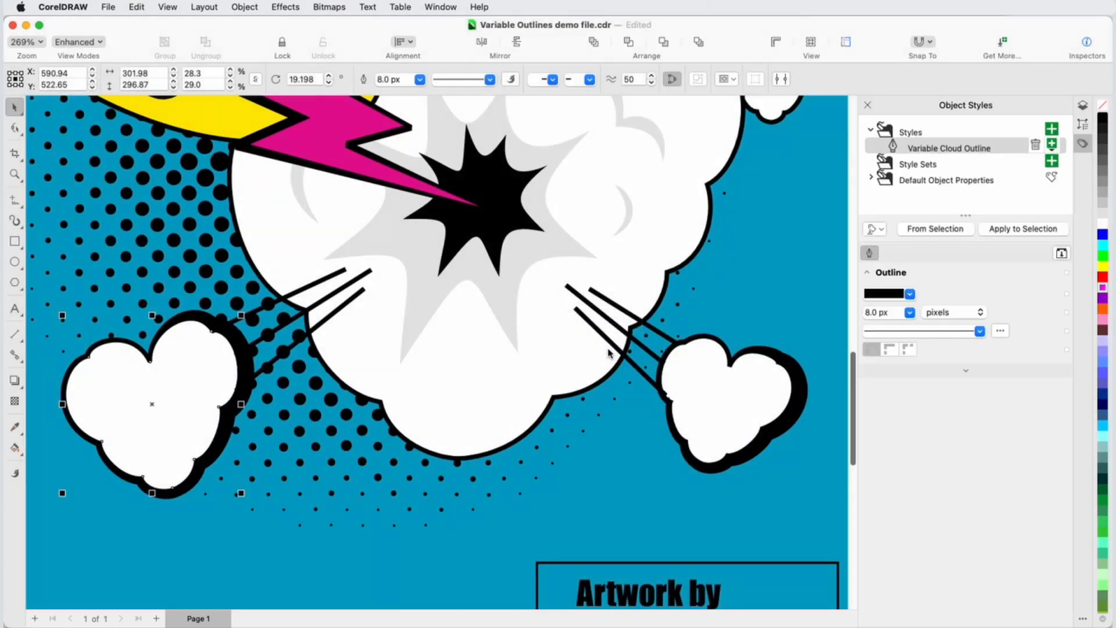
Step: Apply the Variable Cloud Outline style to the top, right and big central clouds
{"action": "key", "text": "shift+F4"}
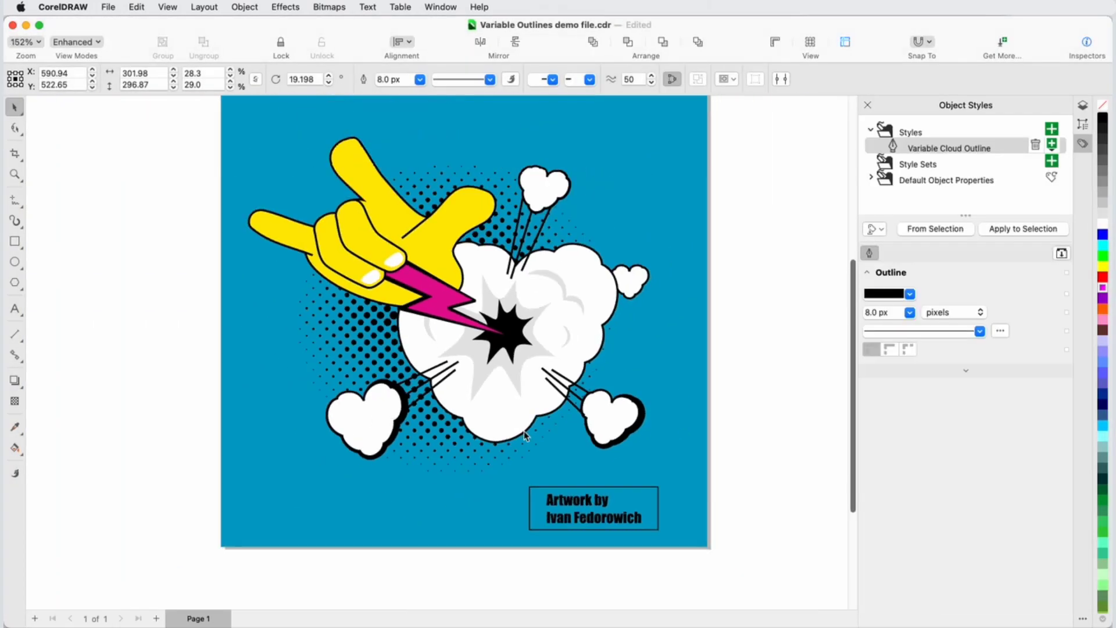
{"action": "left_click", "coordinate": [924, 149]}
{"action": "left_click_drag", "start_coordinate": [924, 149], "coordinate": [579, 179]}
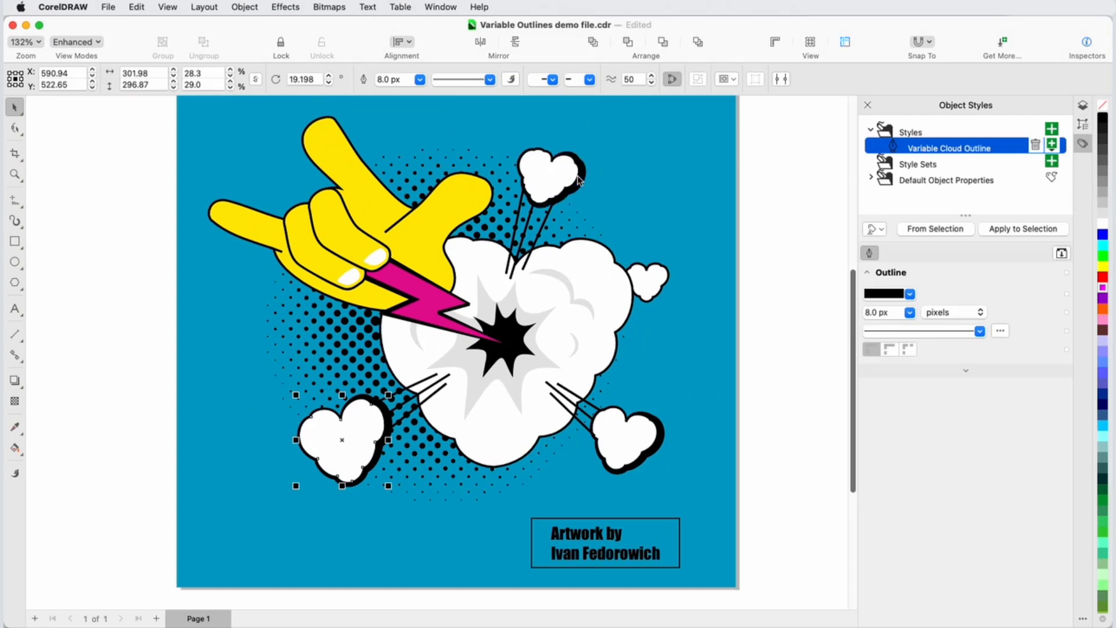
{"action": "left_click_drag", "start_coordinate": [680, 281], "coordinate": [670, 284]}
{"action": "left_click", "coordinate": [911, 149]}
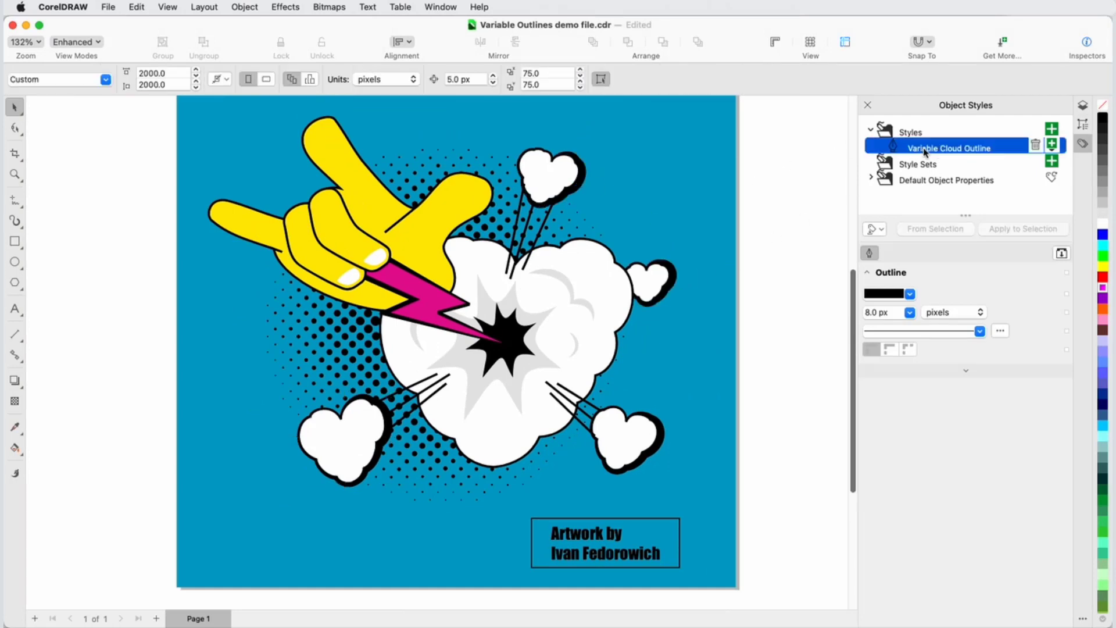
{"action": "left_click_drag", "start_coordinate": [607, 251], "coordinate": [609, 252]}
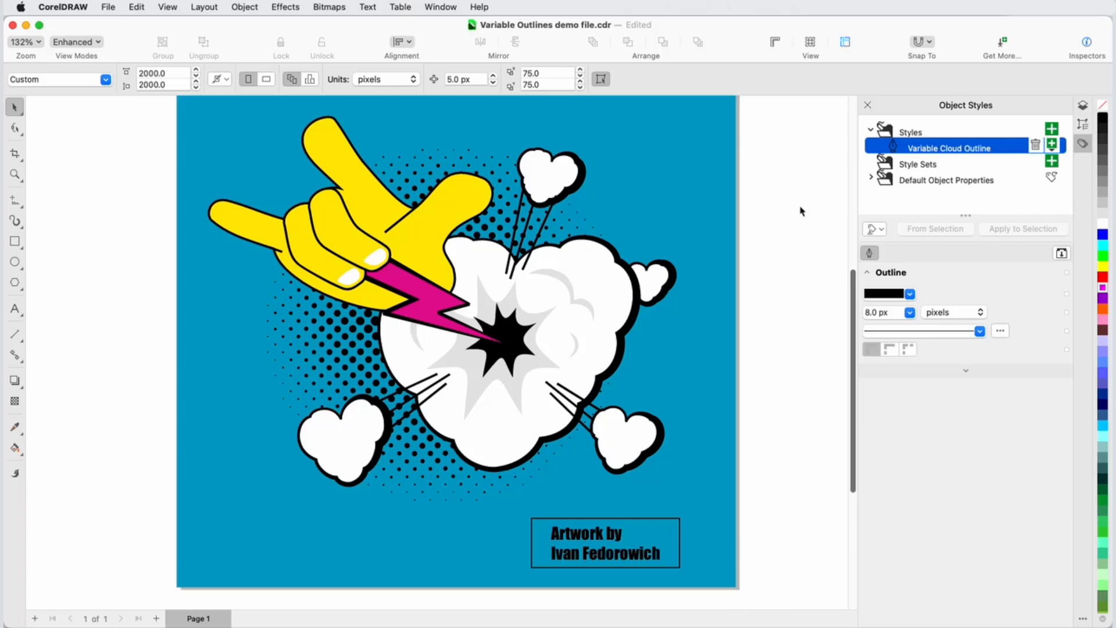
{"action": "left_click", "coordinate": [881, 230]}
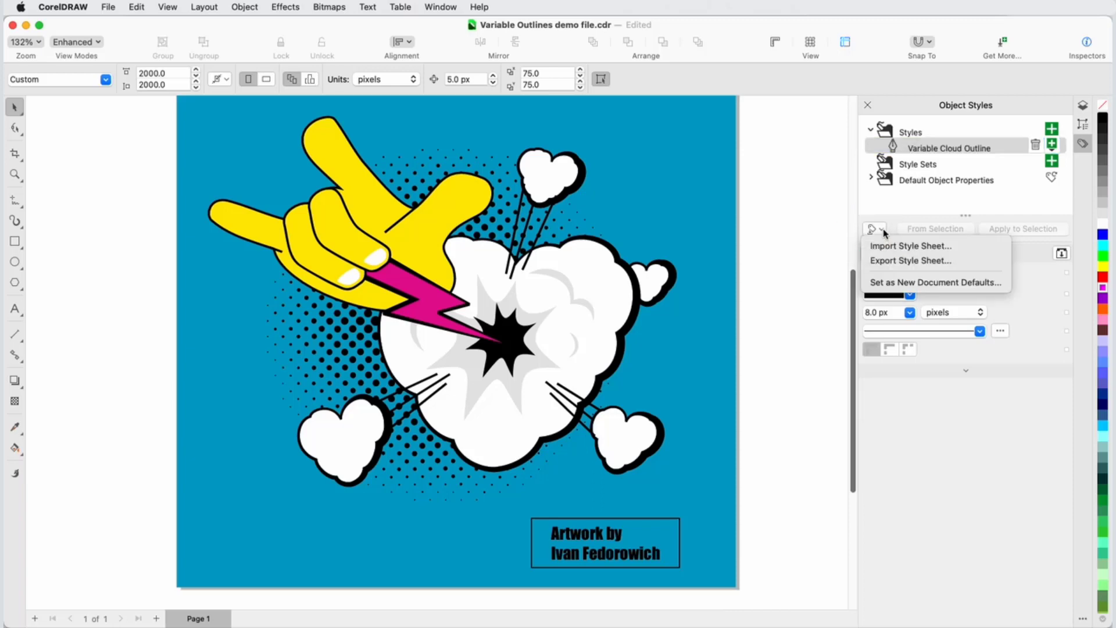
{"action": "left_click", "coordinate": [884, 233]}
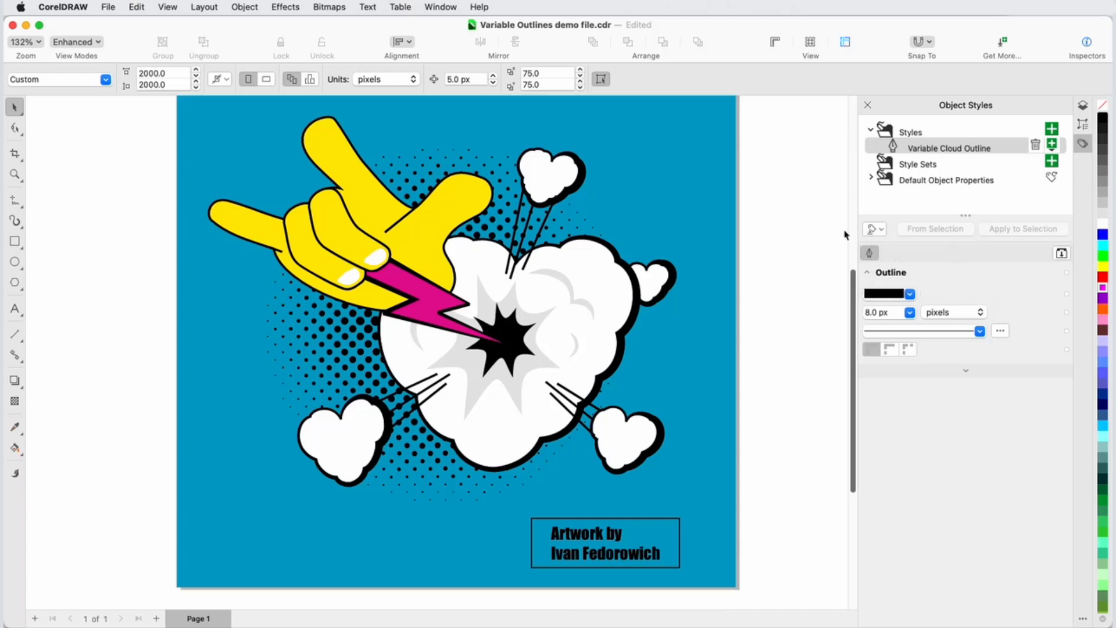
Step: Select the speed lines and give their variable outline a 2 px total width at the end
{"action": "scroll", "coordinate": [535, 287], "scroll_direction": "up", "scroll_amount": 5}
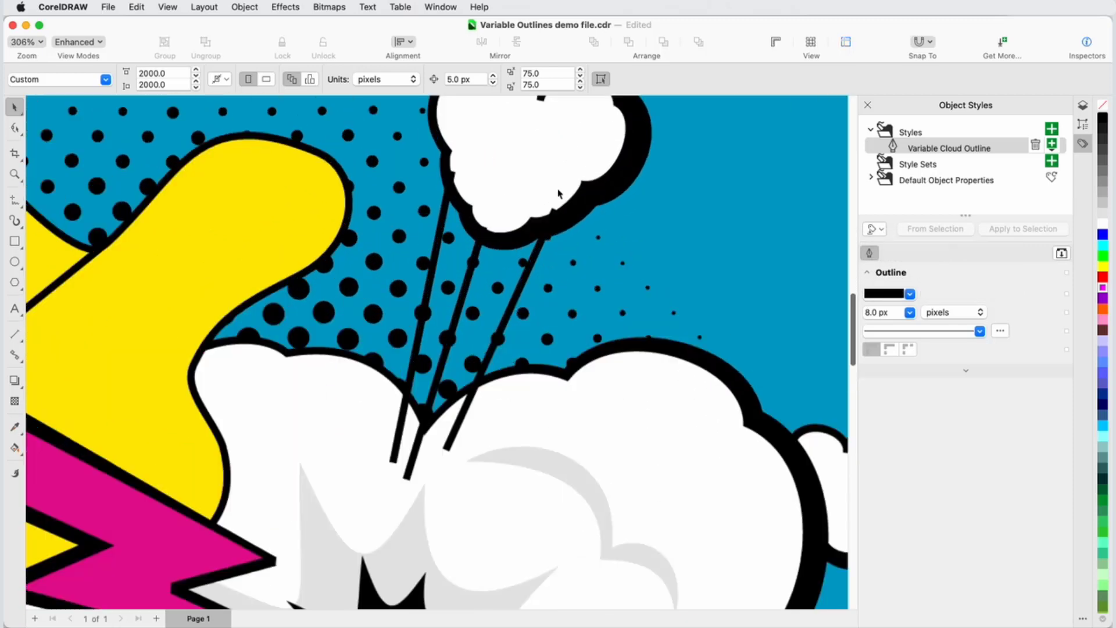
{"action": "left_click", "coordinate": [524, 287]}
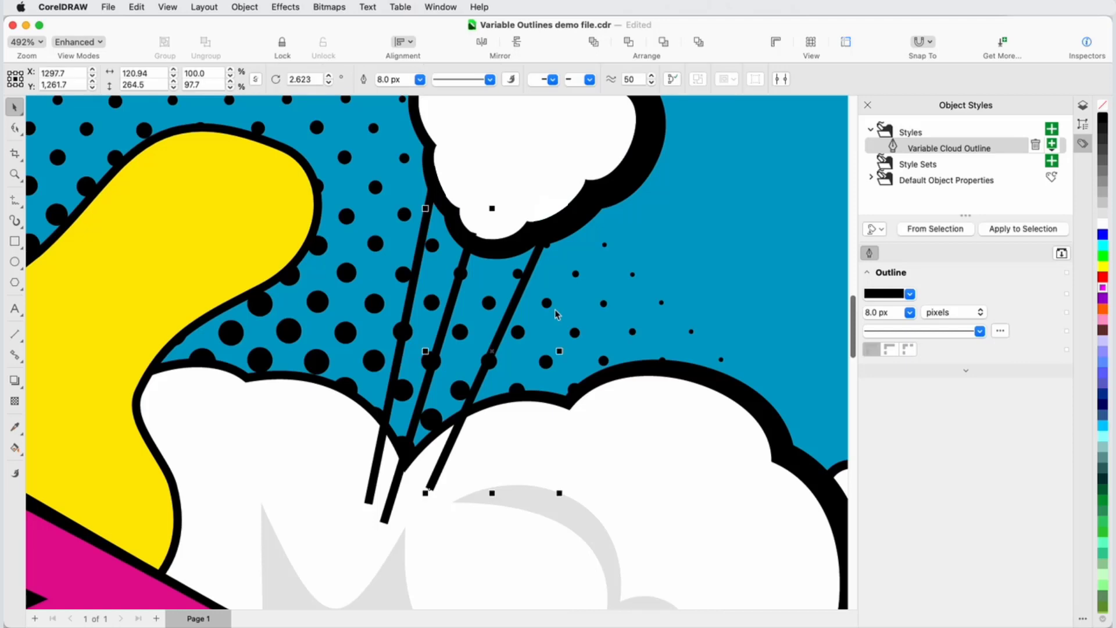
{"action": "key", "text": "F12"}
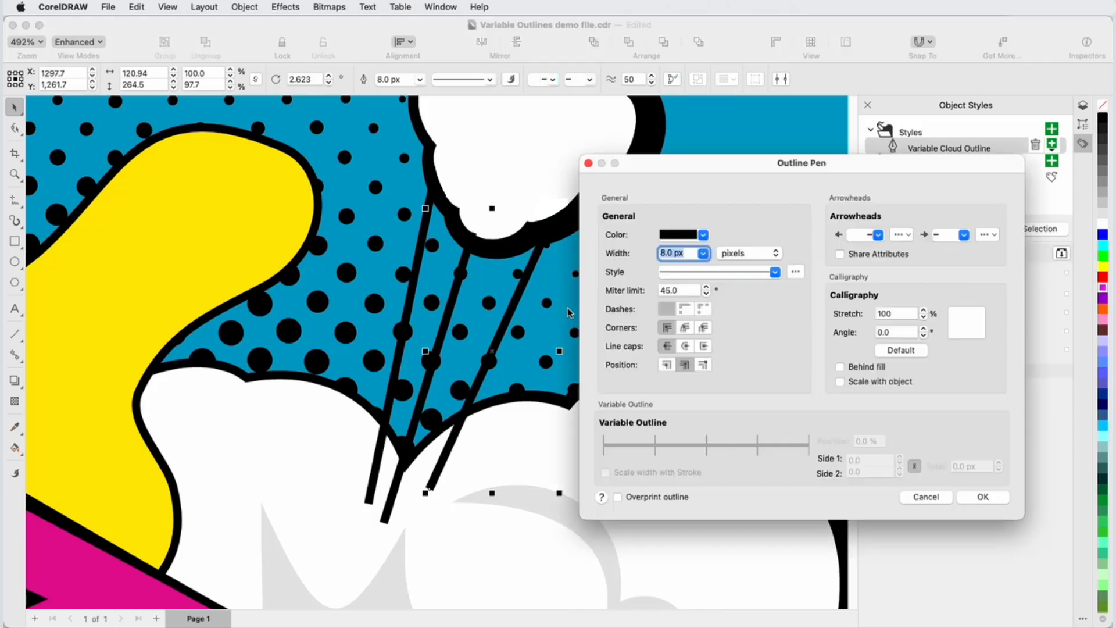
{"action": "left_click_drag", "start_coordinate": [640, 171], "coordinate": [691, 209]}
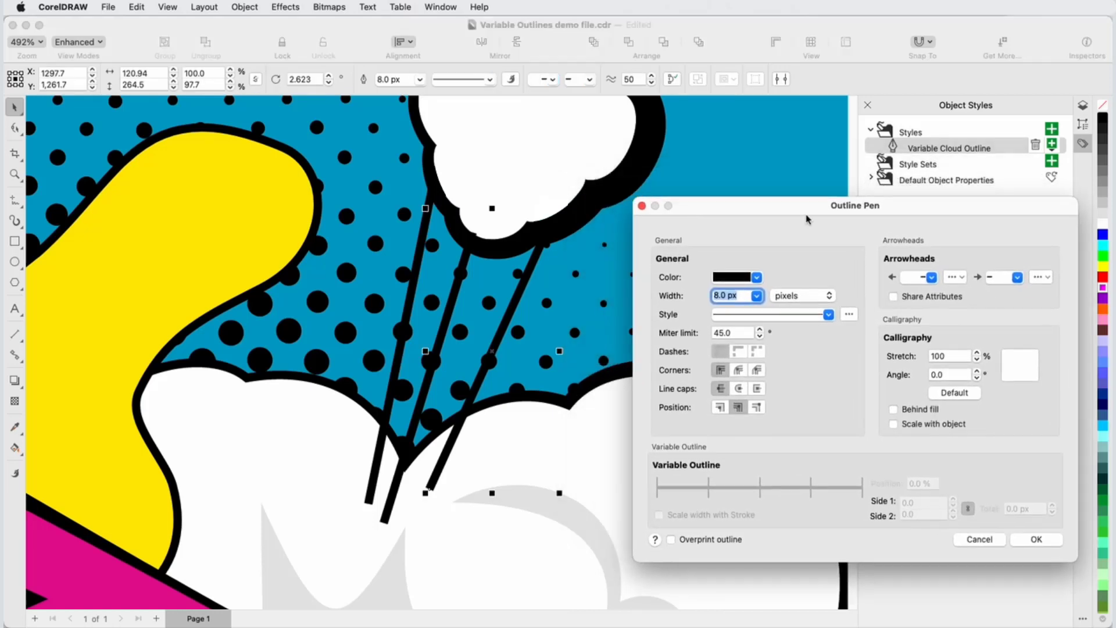
{"action": "left_click", "coordinate": [844, 487]}
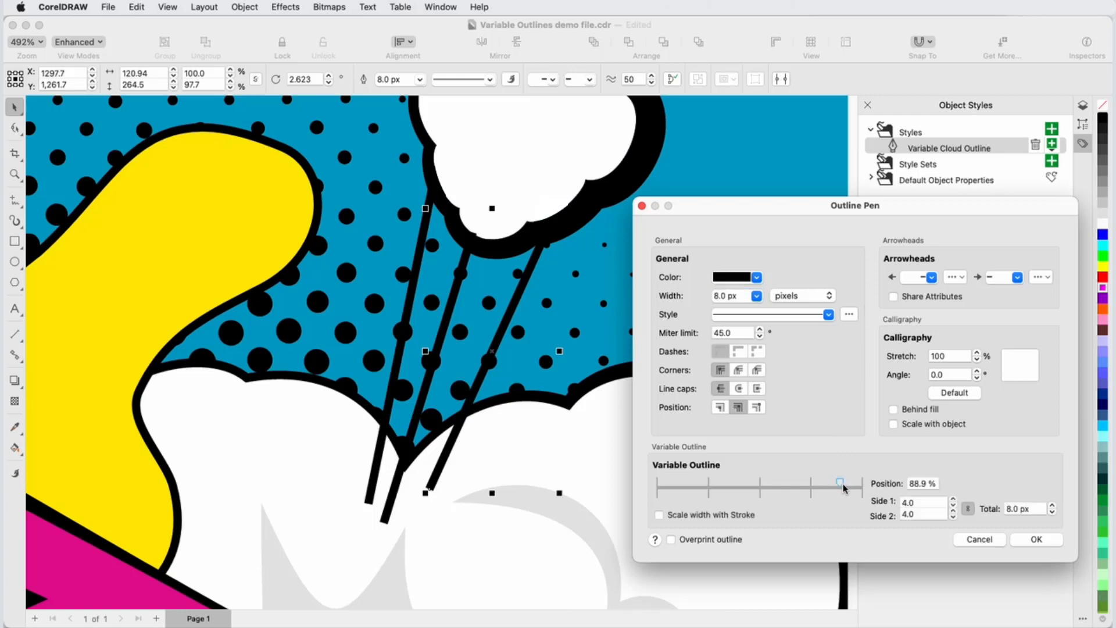
{"action": "left_click_drag", "start_coordinate": [841, 483], "coordinate": [874, 485]}
{"action": "left_click", "coordinate": [1029, 508]}
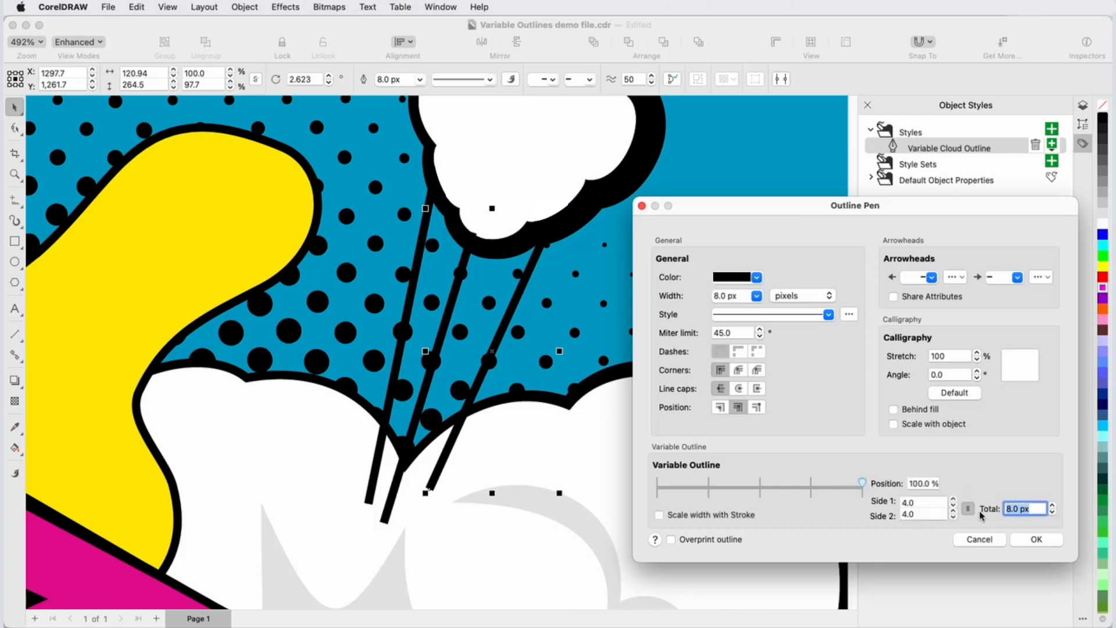
{"action": "type", "text": "2"}
{"action": "key", "text": "Tab"}
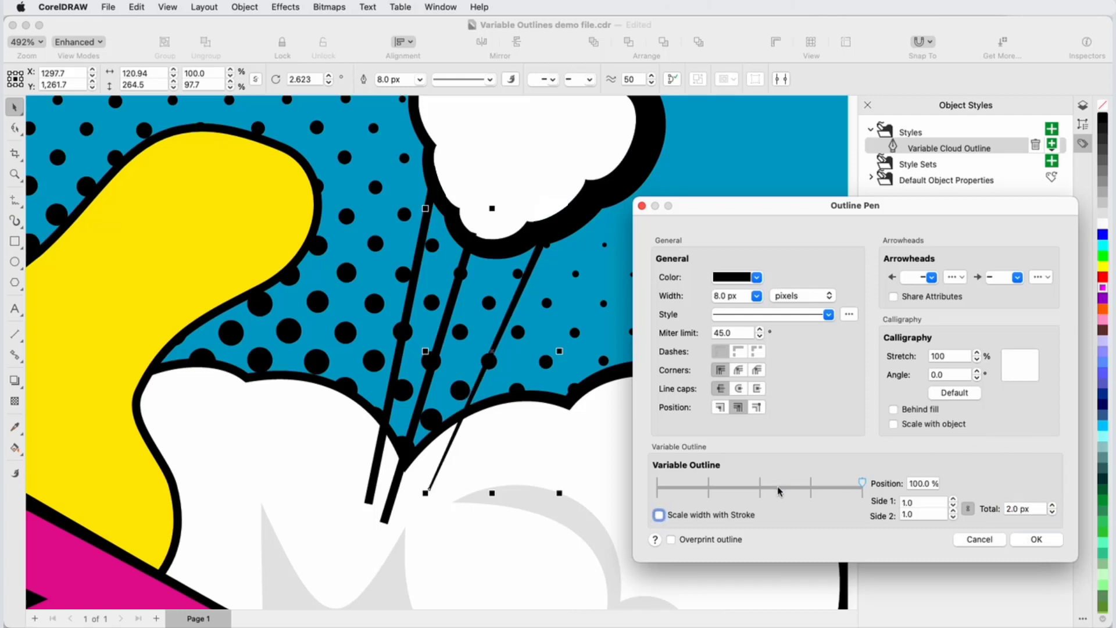
Step: Add a 16 px total width node at the start of the lines and apply the outline
{"action": "left_click", "coordinate": [685, 486]}
{"action": "left_click_drag", "start_coordinate": [686, 485], "coordinate": [657, 483]}
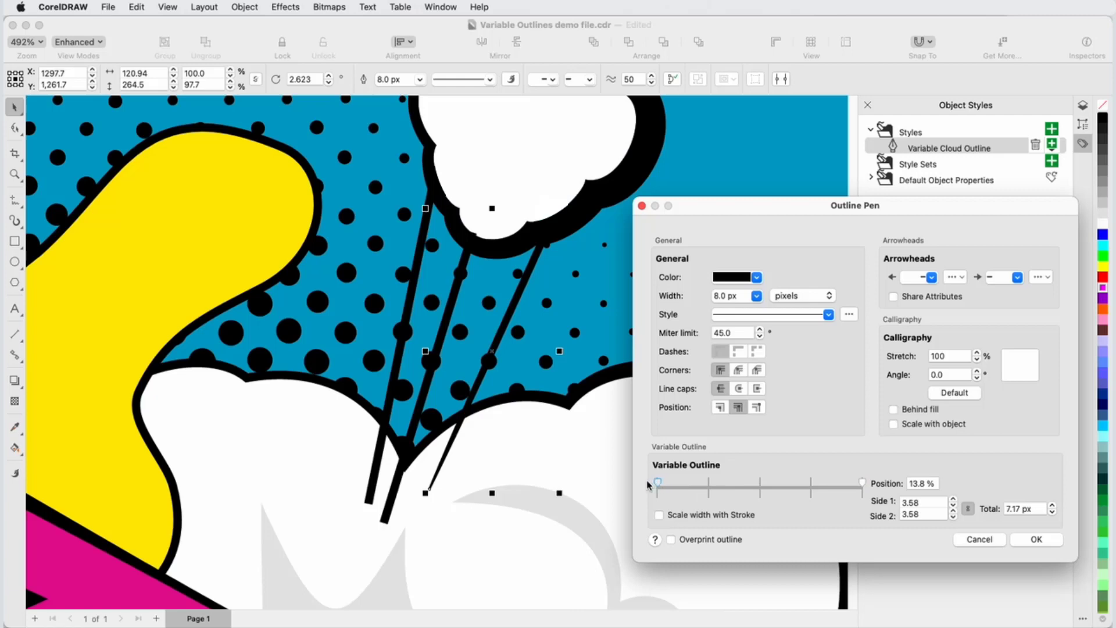
{"action": "left_click", "coordinate": [1021, 509]}
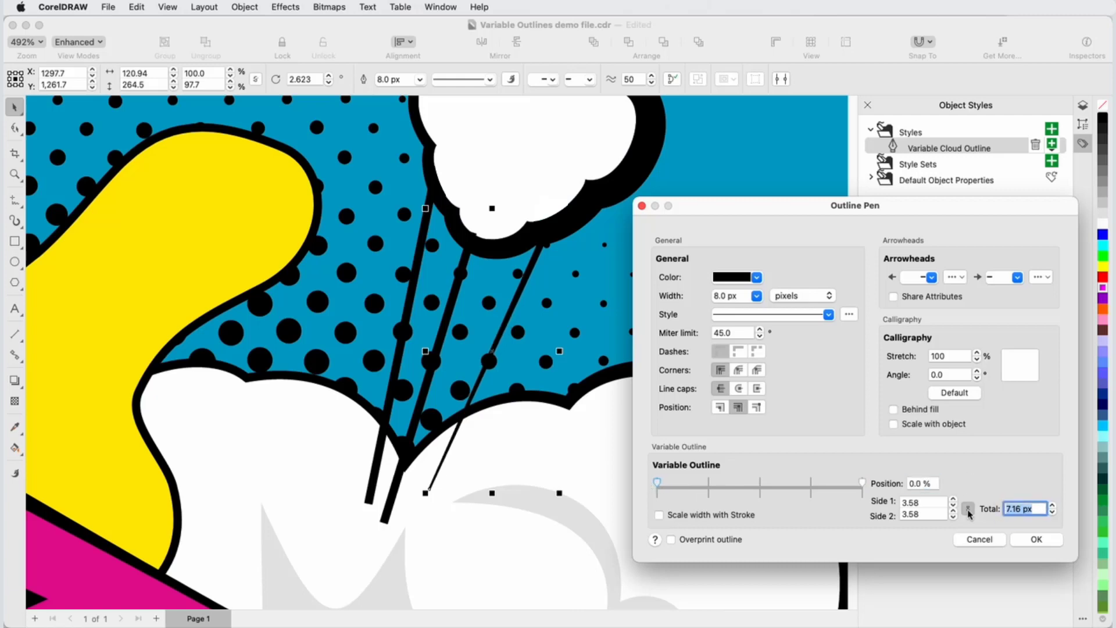
{"action": "type", "text": "16"}
{"action": "key", "text": "Tab"}
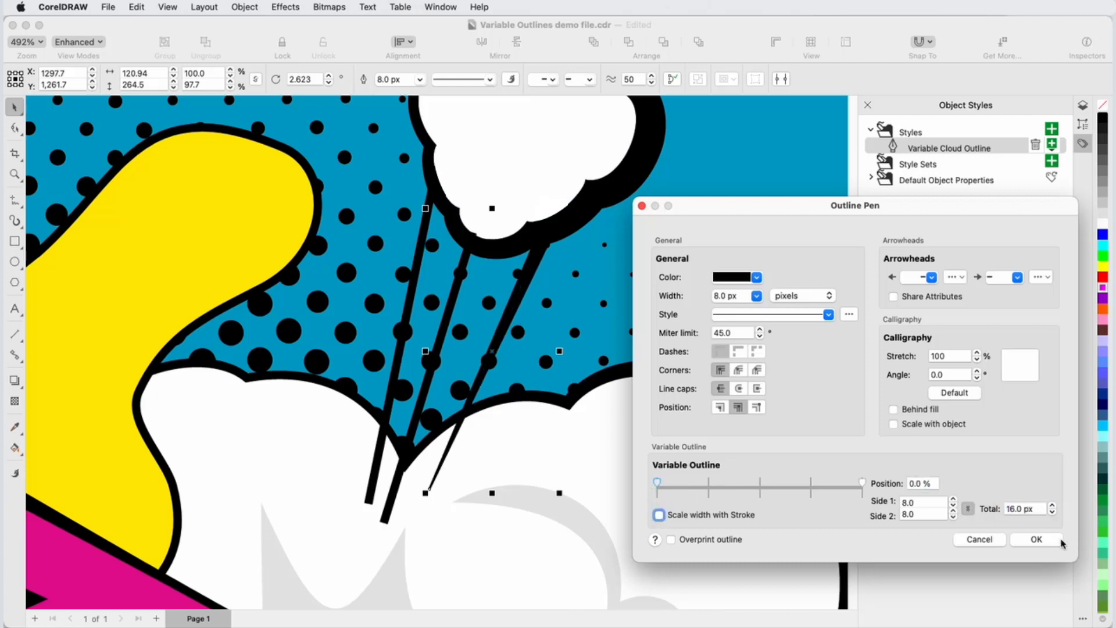
{"action": "left_click", "coordinate": [1057, 543]}
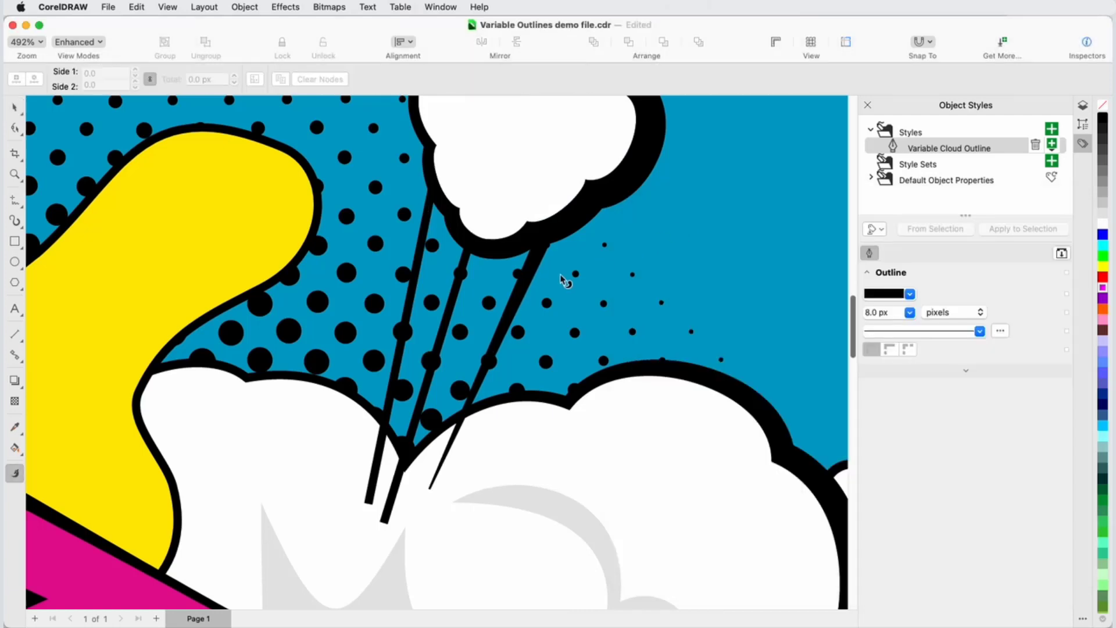
Step: Drag the middle speed line's width to taper it further
{"action": "left_click", "coordinate": [462, 294]}
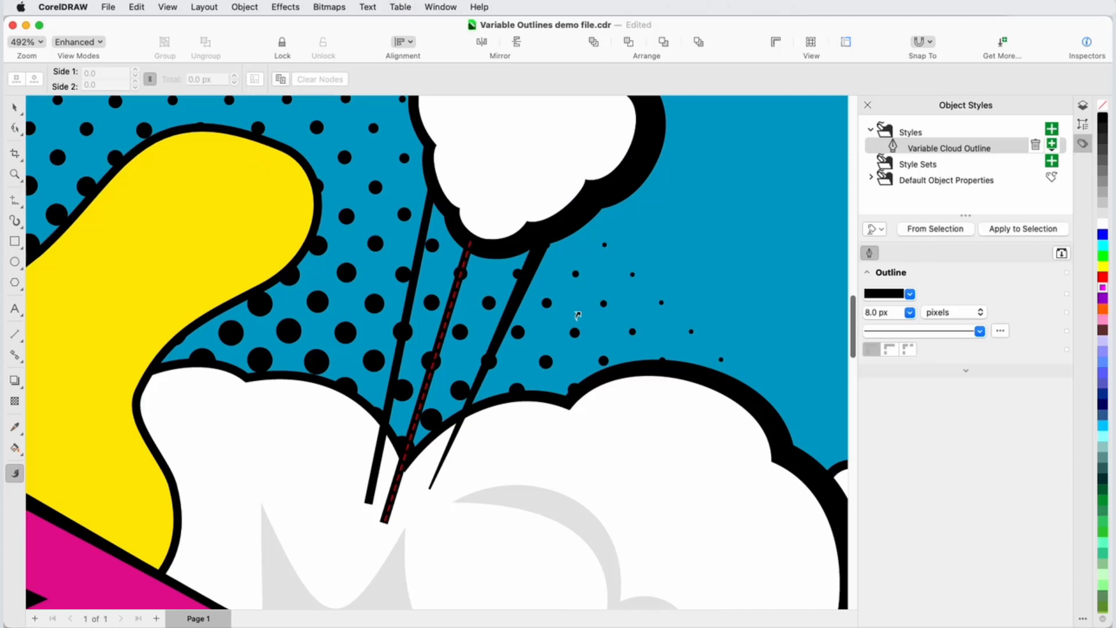
{"action": "left_click_drag", "start_coordinate": [459, 298], "coordinate": [465, 305]}
{"action": "left_click", "coordinate": [413, 296]}
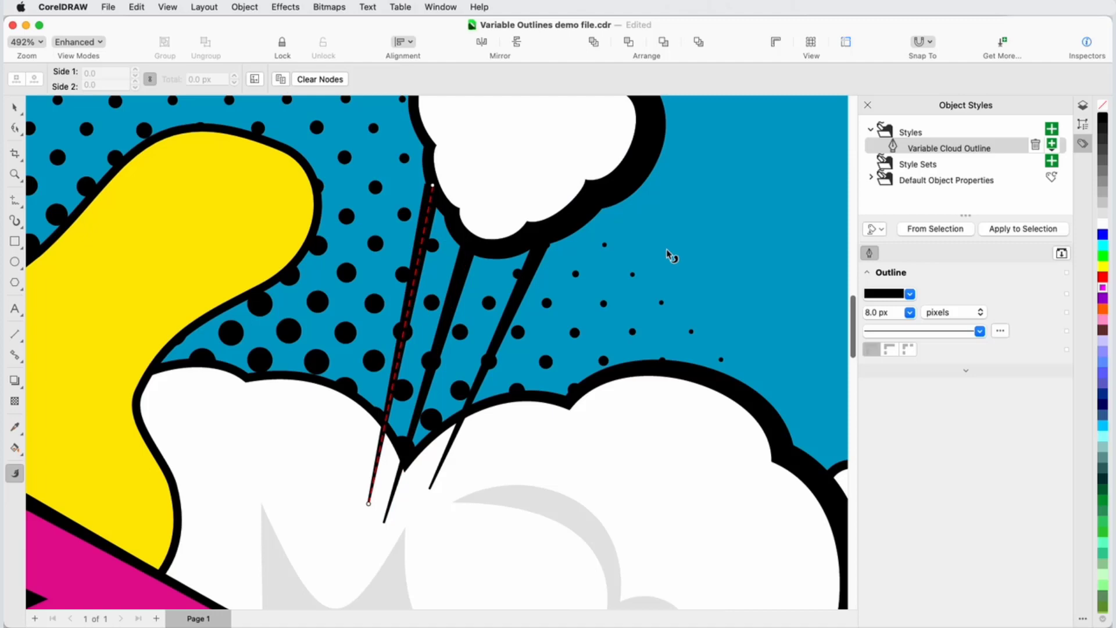
Step: Return to the Pick tool and bring the credit rectangle into view
{"action": "key", "text": "space"}
{"action": "scroll", "coordinate": [282, 184], "scroll_direction": "down", "scroll_amount": 5}
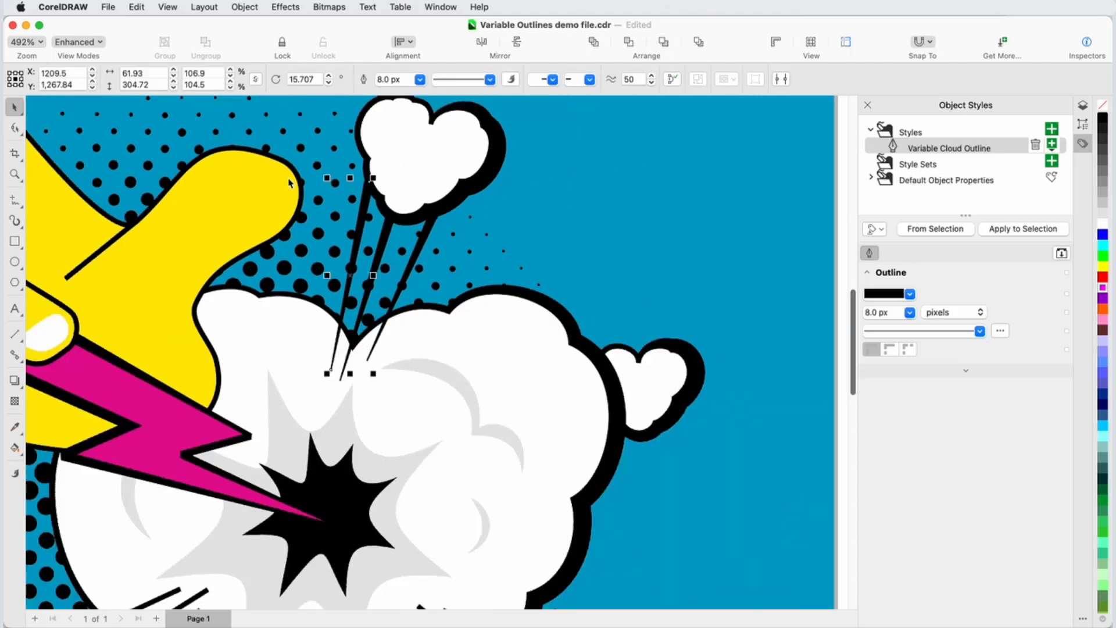
{"action": "scroll", "coordinate": [523, 442], "scroll_direction": "up", "scroll_amount": 6}
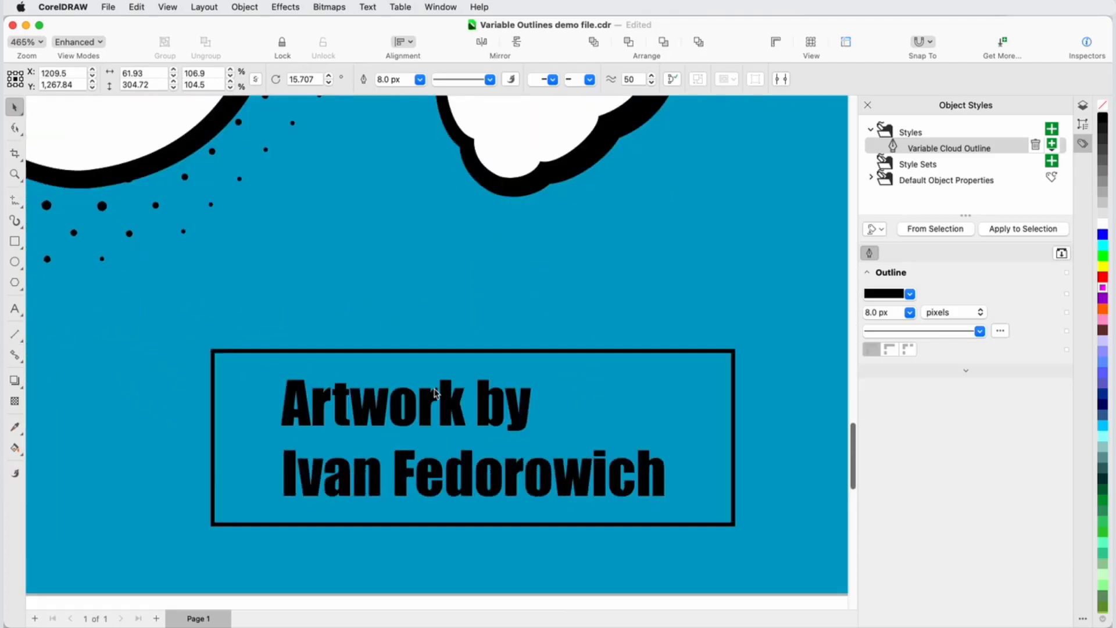
Step: Add variable width nodes on the credit rectangle's top, bottom and left edges, widening the left side
{"action": "left_click", "coordinate": [443, 351]}
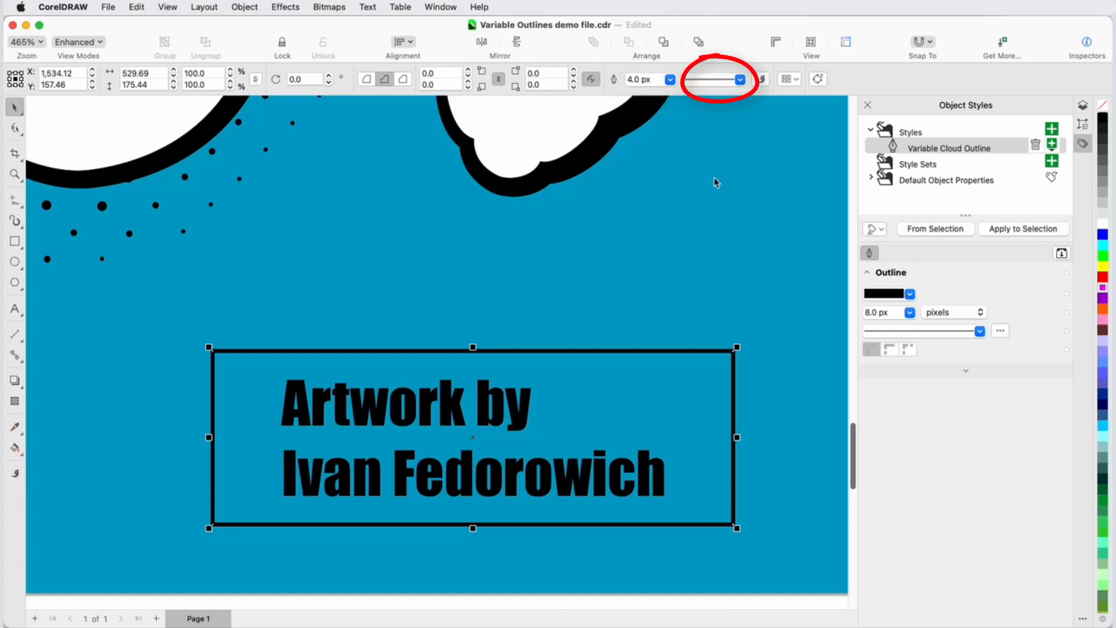
{"action": "left_click", "coordinate": [765, 79]}
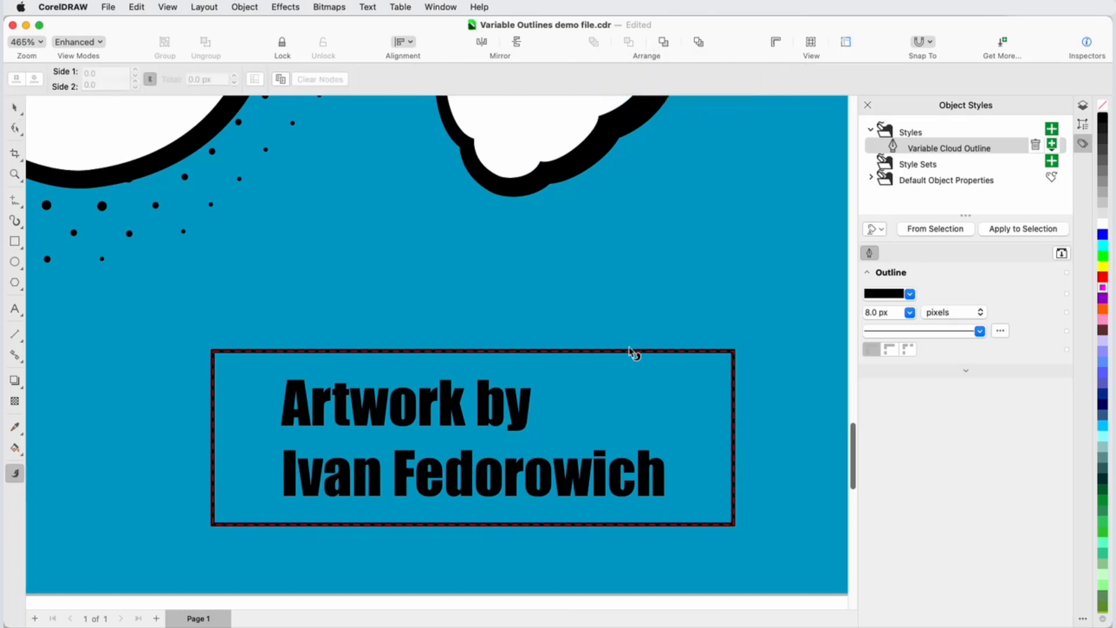
{"action": "left_click", "coordinate": [630, 338]}
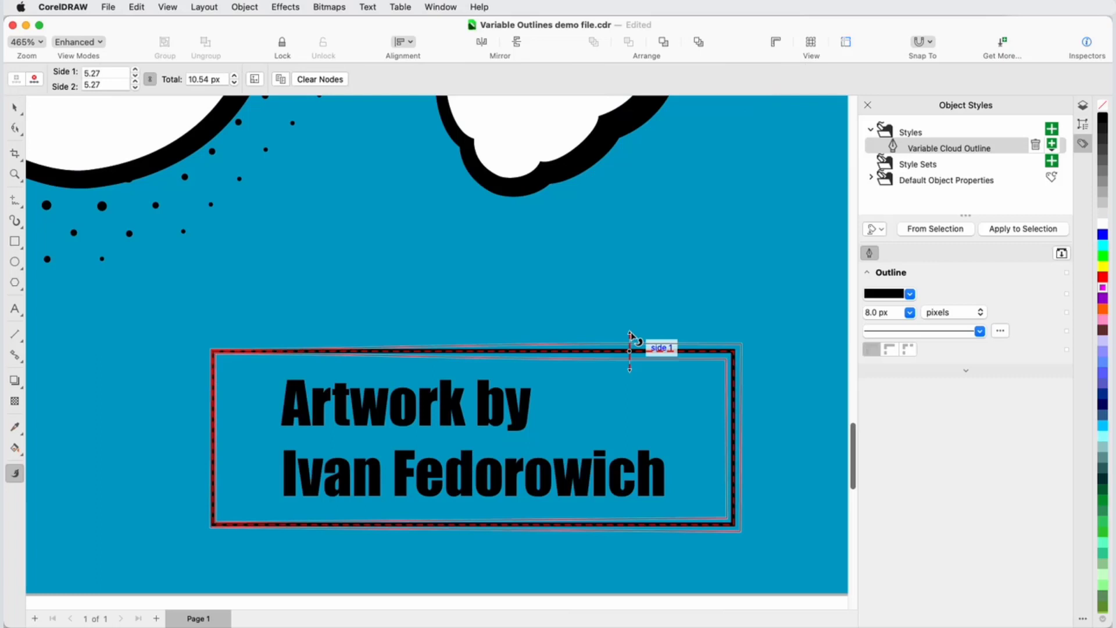
{"action": "left_click", "coordinate": [452, 530]}
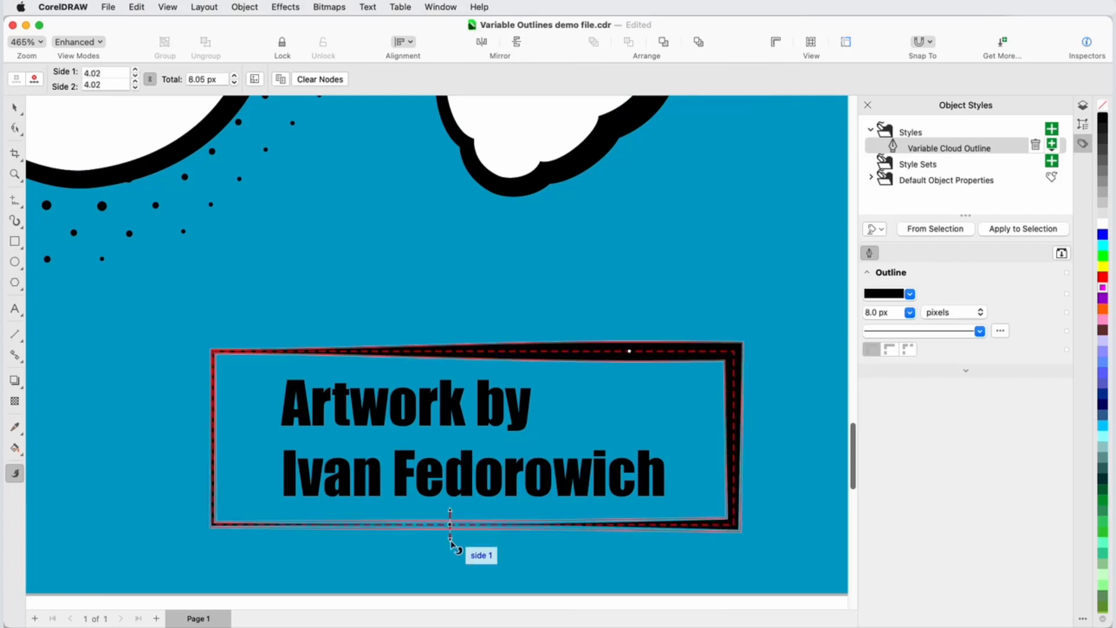
{"action": "left_click", "coordinate": [214, 424]}
{"action": "left_click_drag", "start_coordinate": [235, 433], "coordinate": [235, 431]}
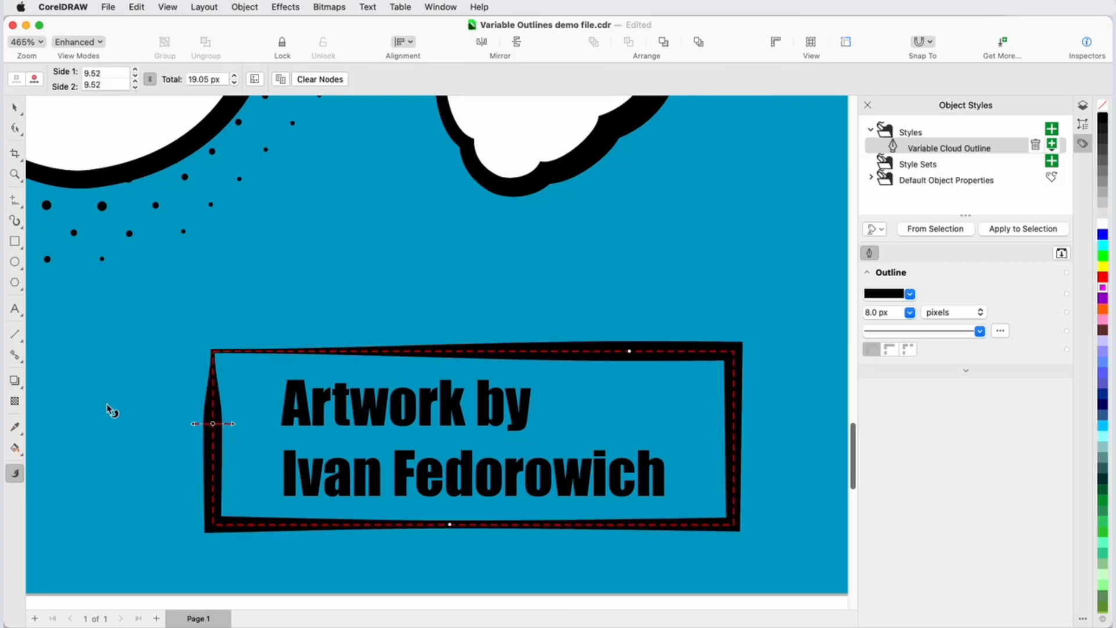